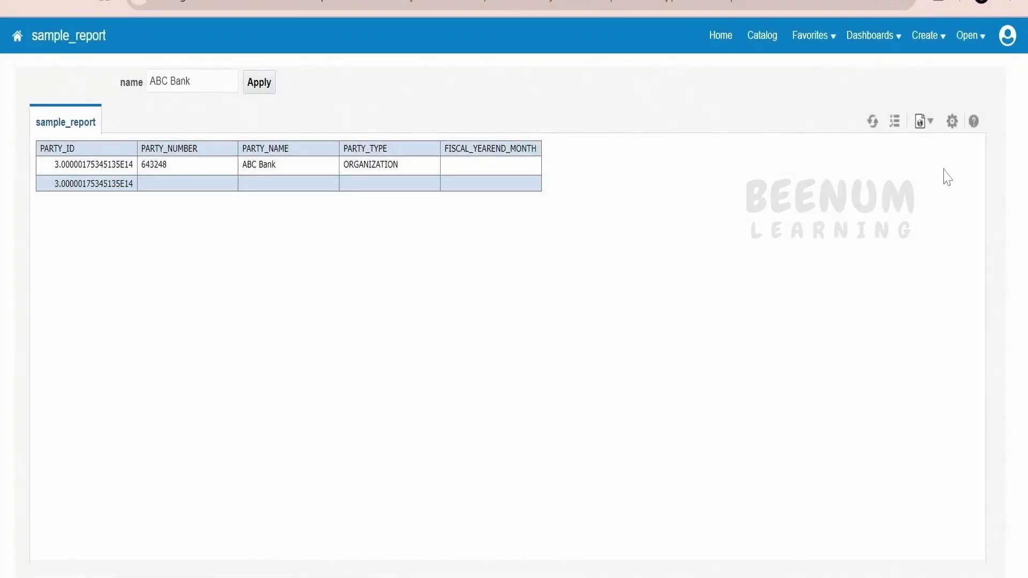
Step: Generate a Document Only share link for sample_report and select its full URL
click(954, 129)
mouse_move(901, 413)
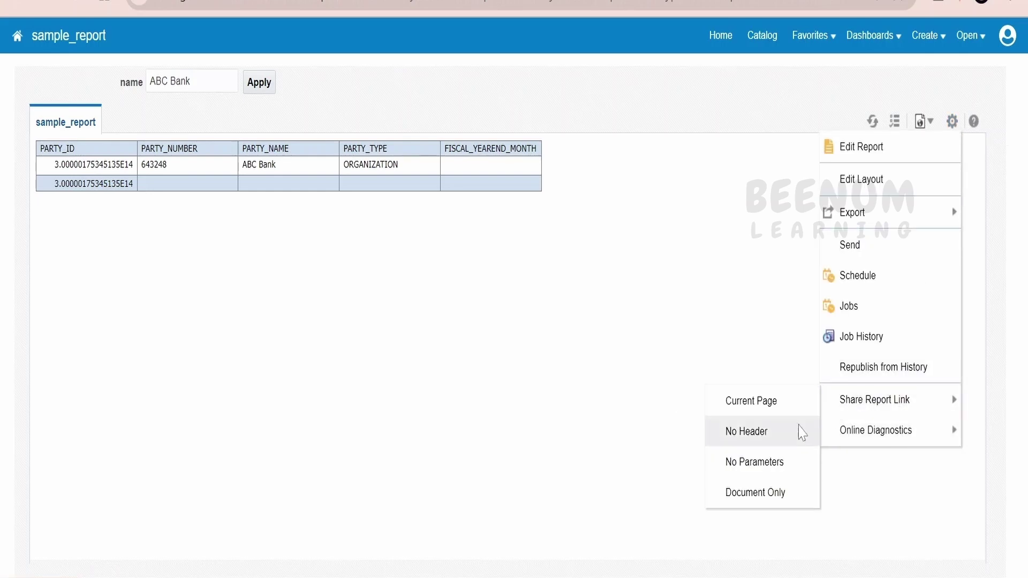
click(774, 500)
click(544, 321)
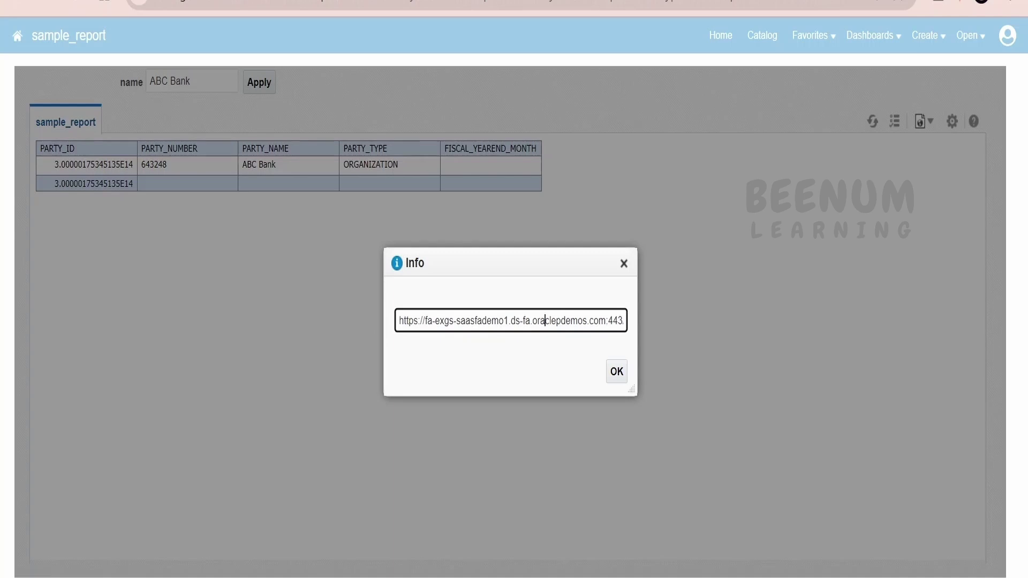
key(ctrl+a)
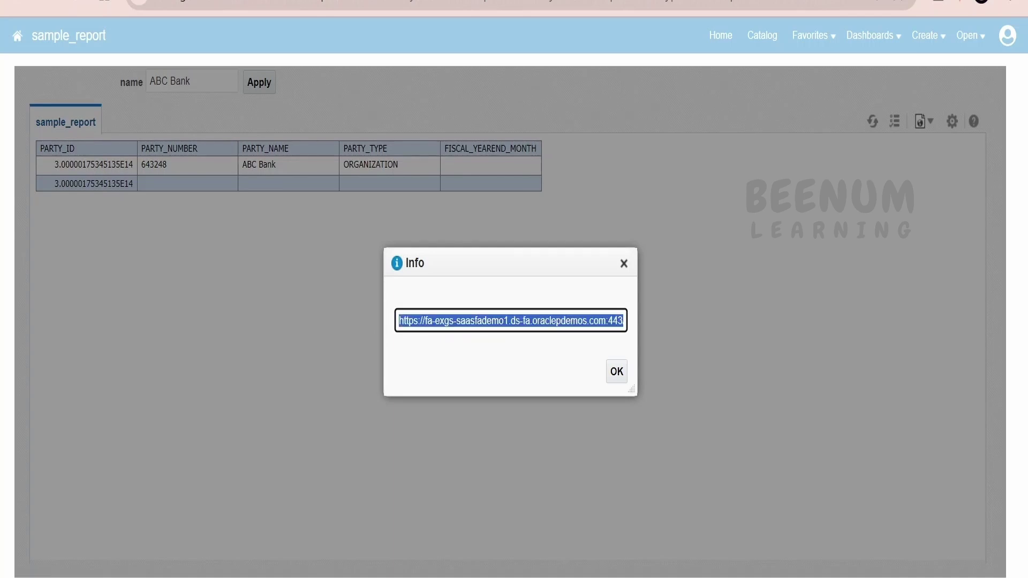
Step: Paste the sample_report URL onto line 3 of Notepad++'s new 6 tab
click(575, 575)
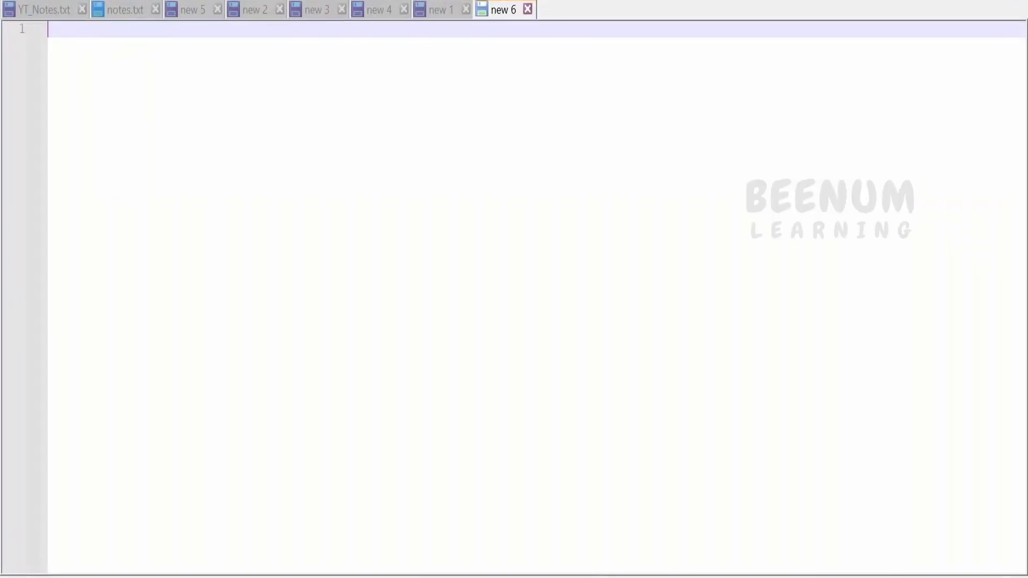
key(Return)
key(Return)
text(https://fa-exgs-saasfademo1.ds-fa.oraclepdemos.com:443/analytics/saw.dll?bipublisherEntry&Action=open&itemType=.xdo&bipPath=%2FCustom%2FAB_Test1001%2Fsample_report.xdo&bipParams={"_xmode":"4","_sTkn":"cad1b9818fafc703e0","_xiasynch":"","_xpf":"","_xpt":"0","_dFlag":"false","_edIndex":"0","_dIndex":"0","_rToken":"","_ranDiag":"false","_xdo":"%2FCustom%2FAB_Test1001%2Fsample_report.xdo","_paramsname":"ABC%20Bank","_xt":"sample_report","_xf":"html","_xautorun":"false"}&_linkToReport=true)
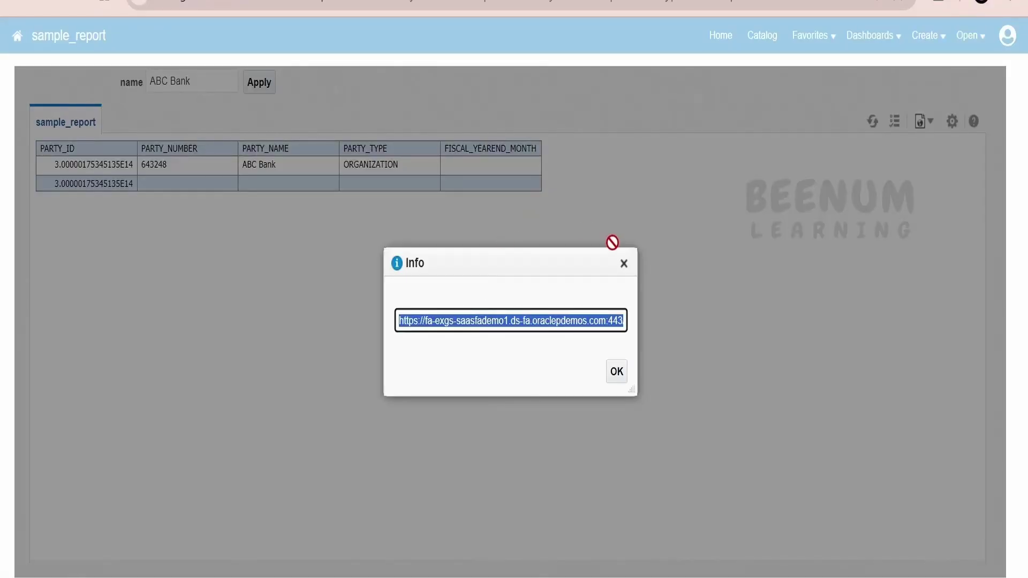
Step: Close the link dialog, open the Test1001 sandbox details and show its options
click(623, 263)
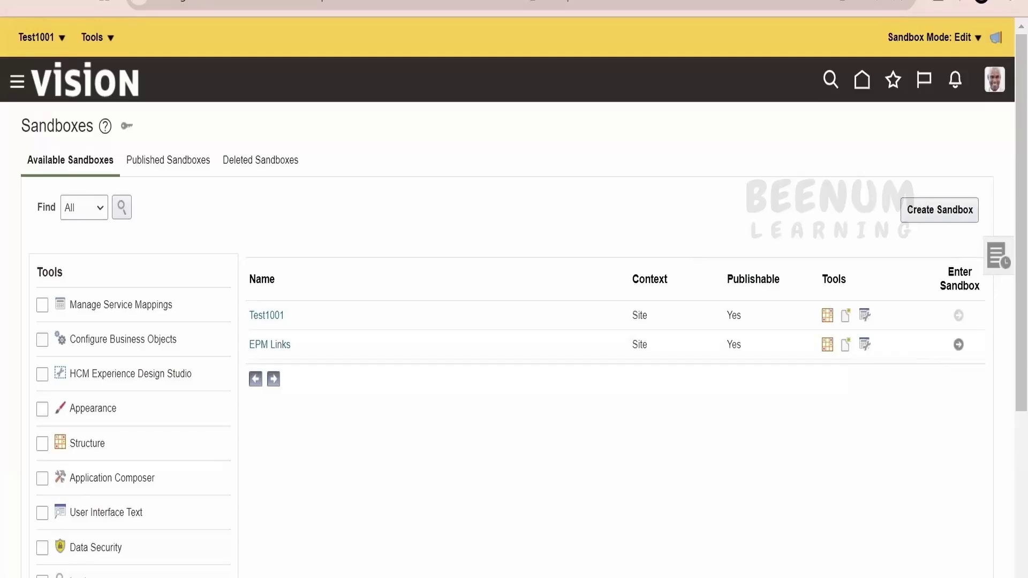
click(266, 315)
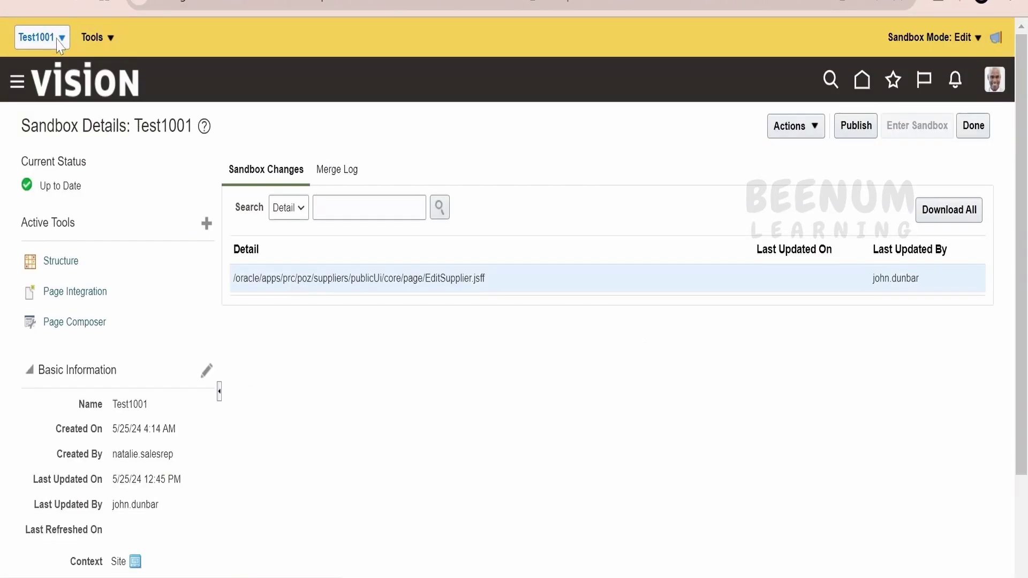
click(96, 37)
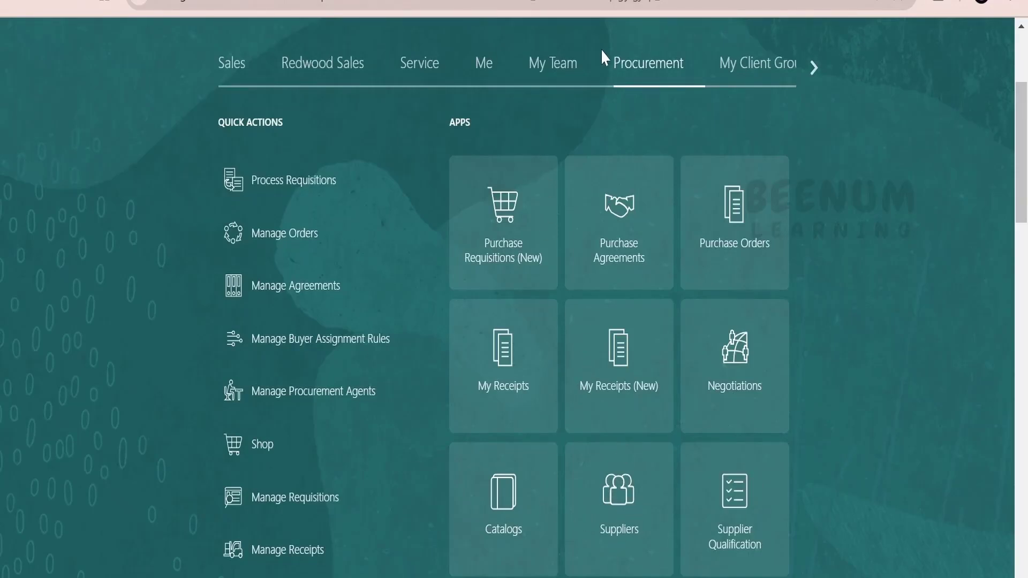
Step: Go to Manage Suppliers from the Suppliers work area tasks
click(611, 525)
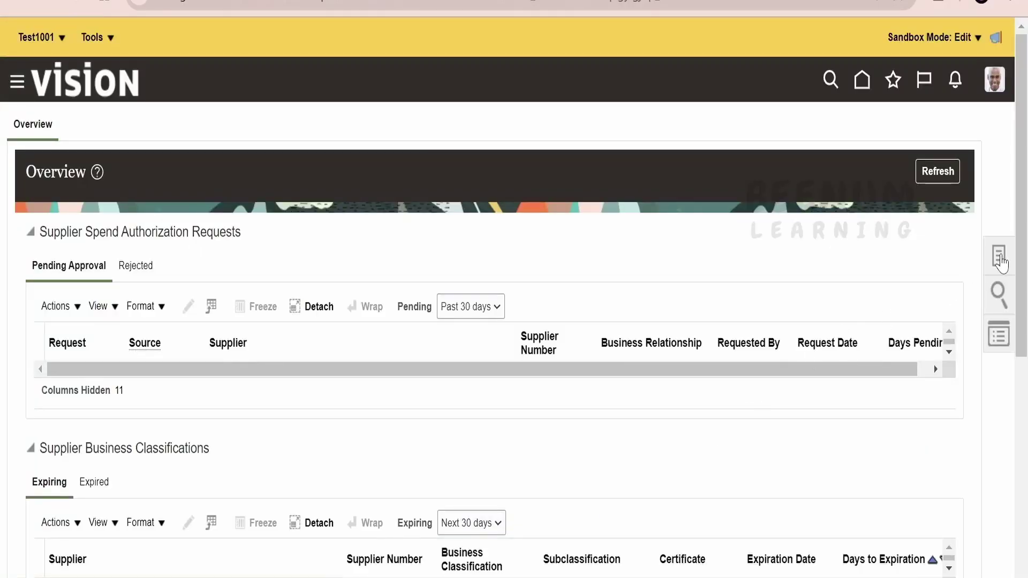
click(999, 256)
click(914, 132)
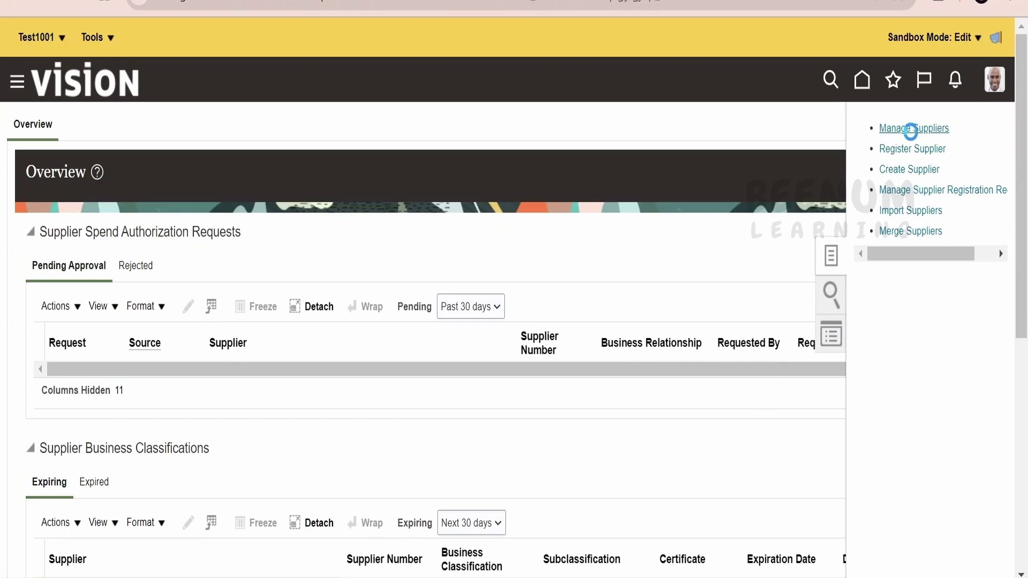
Step: Search suppliers by keyword and open the ABC Bank supplier record
click(354, 279)
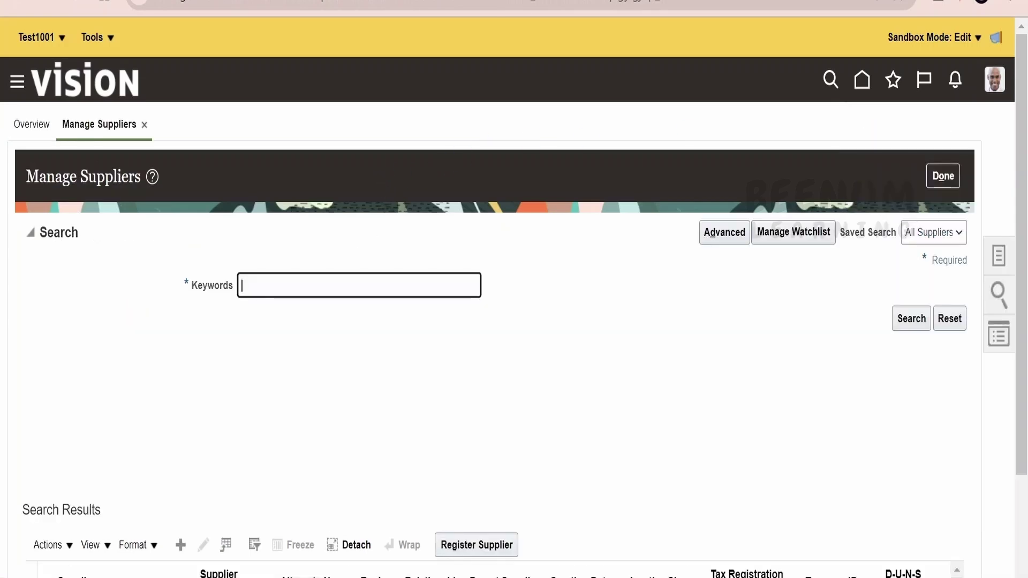
click(928, 320)
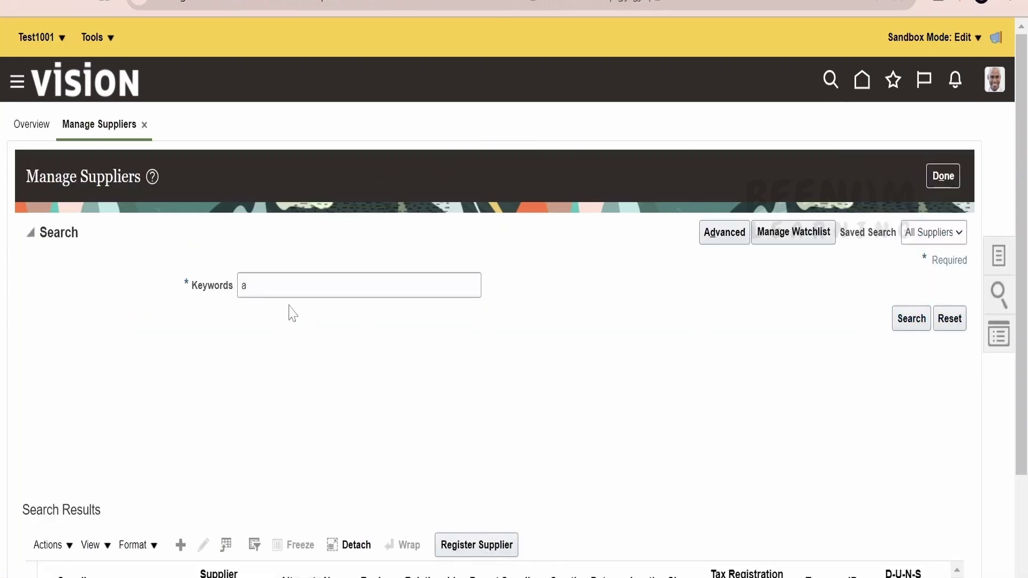
scroll(294, 313, down, 5)
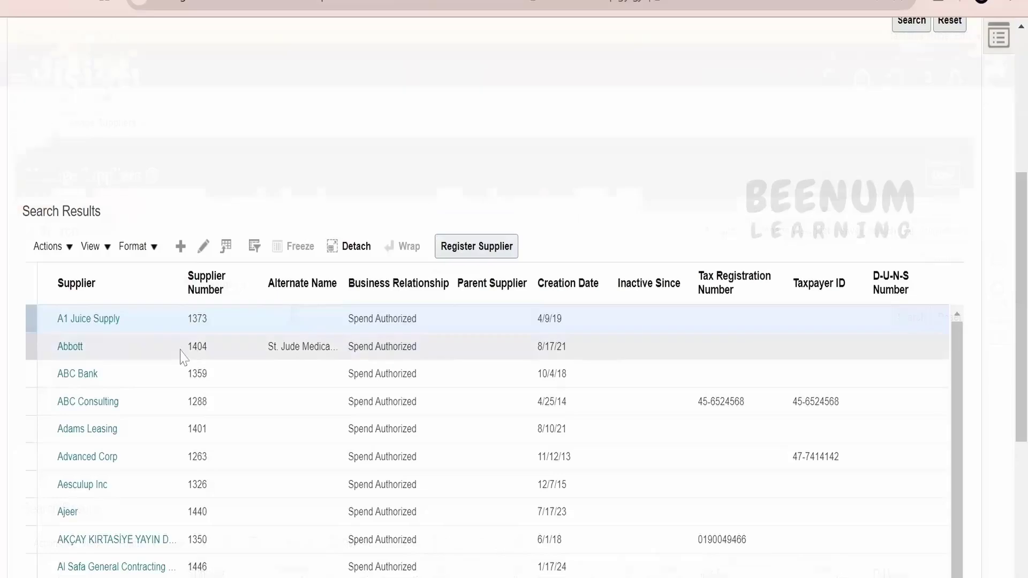
click(80, 376)
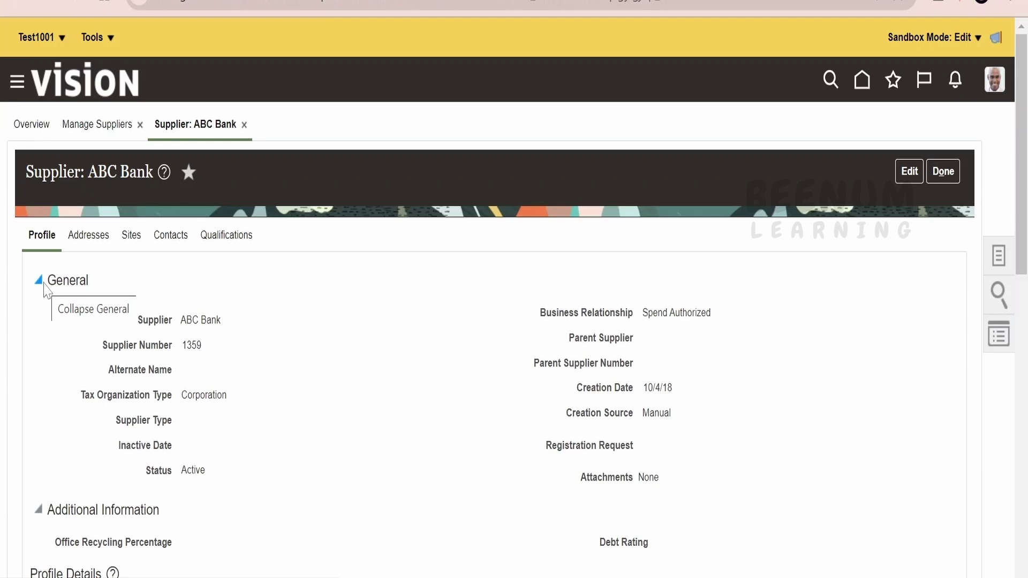
scroll(47, 367, down, 2)
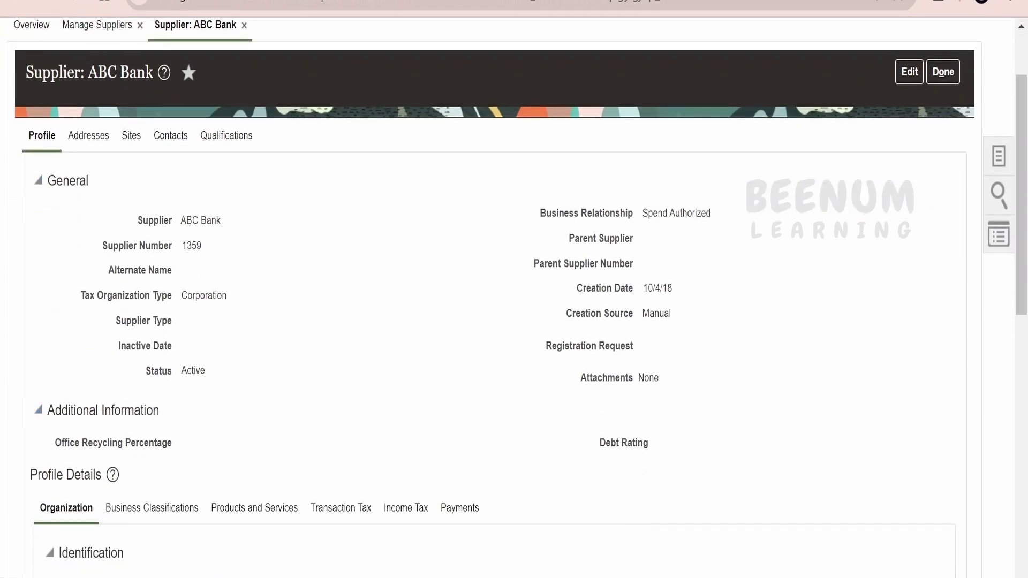
scroll(65, 368, up, 2)
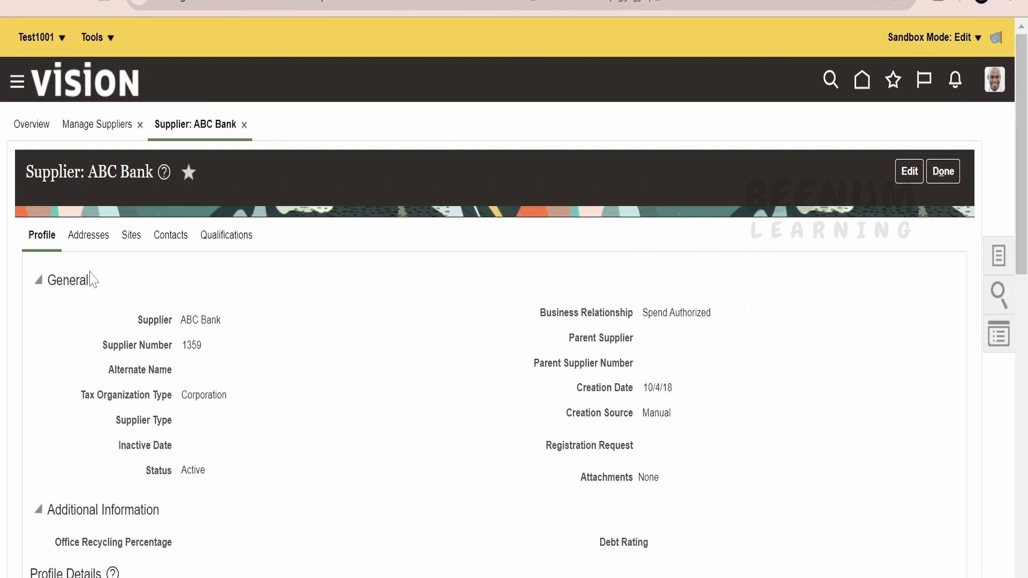
Step: Customize the ABC Bank supplier page in Page Composer's Structure view
click(114, 39)
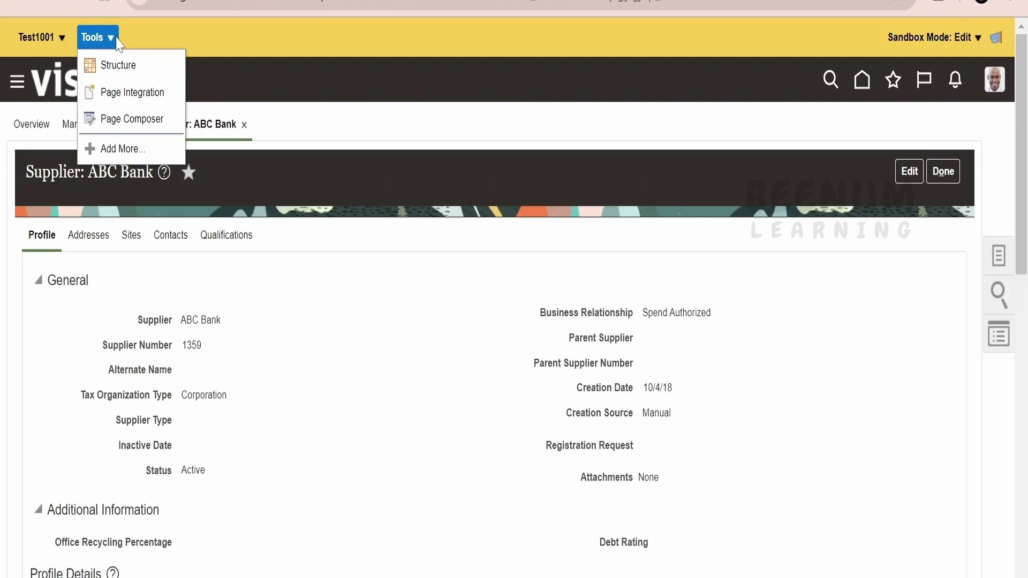
click(127, 119)
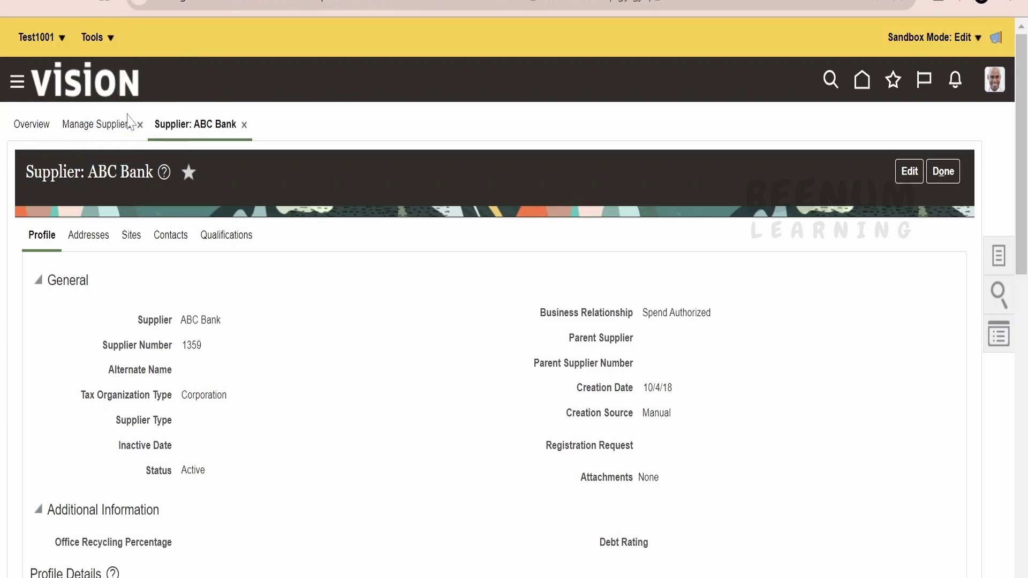
scroll(753, 305, down, 2)
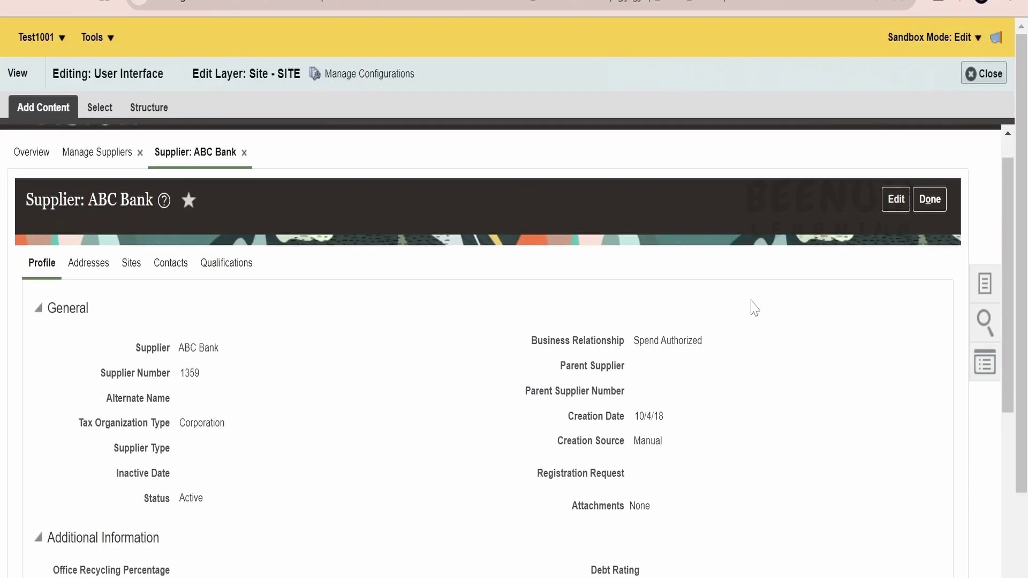
click(151, 107)
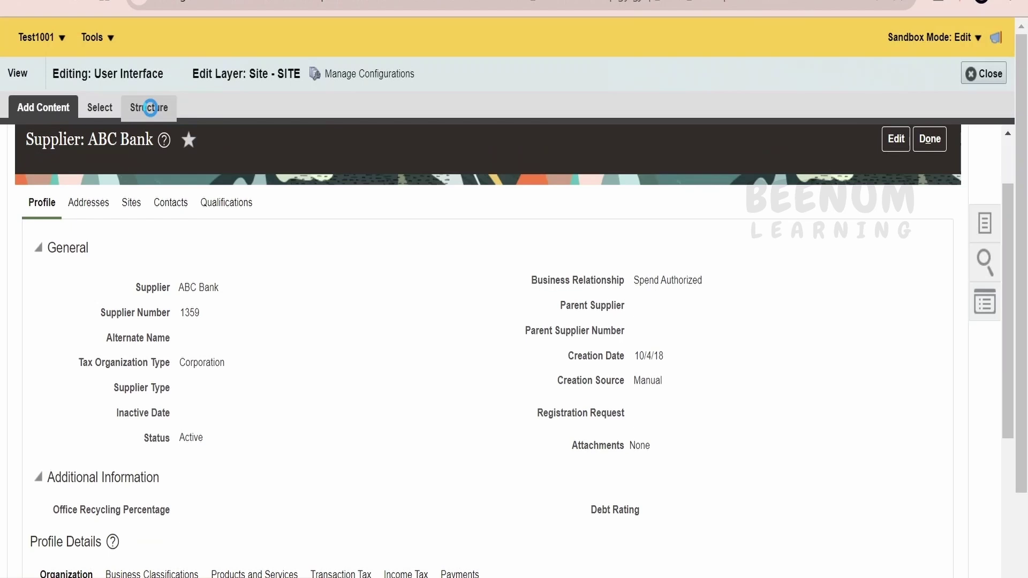
Step: Drag the splitter up to reveal and size the component tree panel
scroll(953, 397, down, 4)
scroll(964, 426, down, 4)
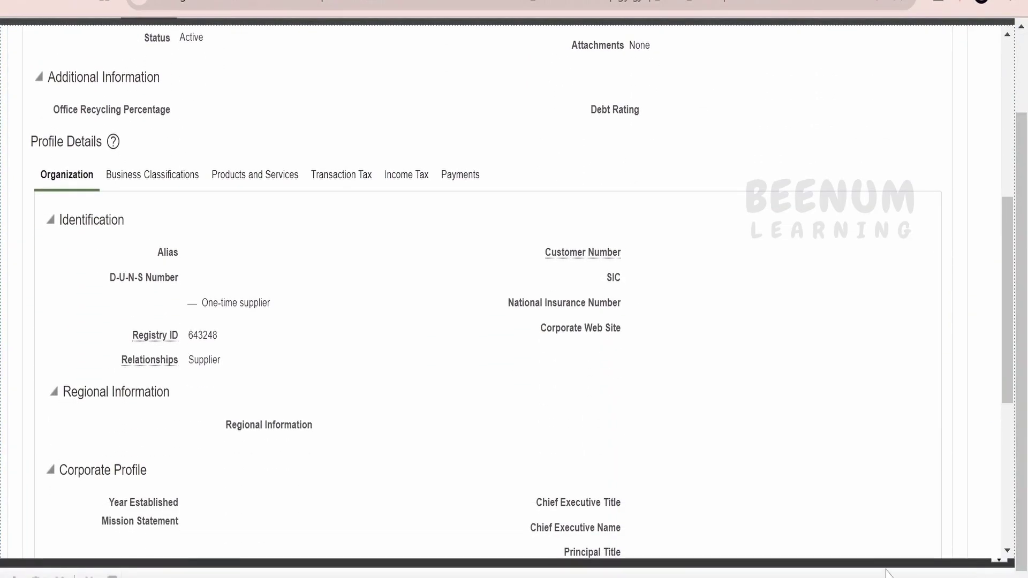
drag(886, 562, 826, 241)
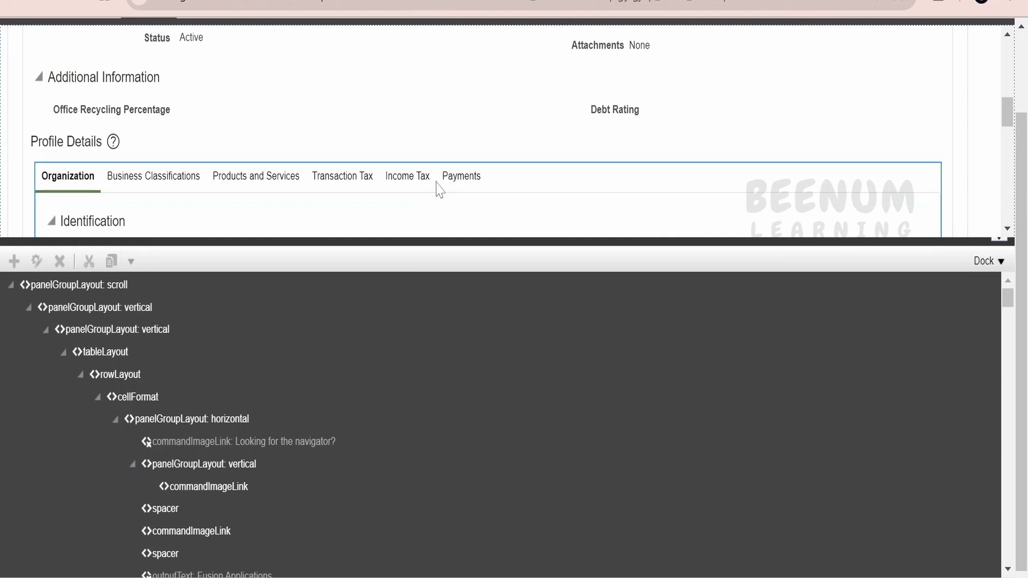
scroll(439, 188, up, 10)
drag(551, 242, 508, 266)
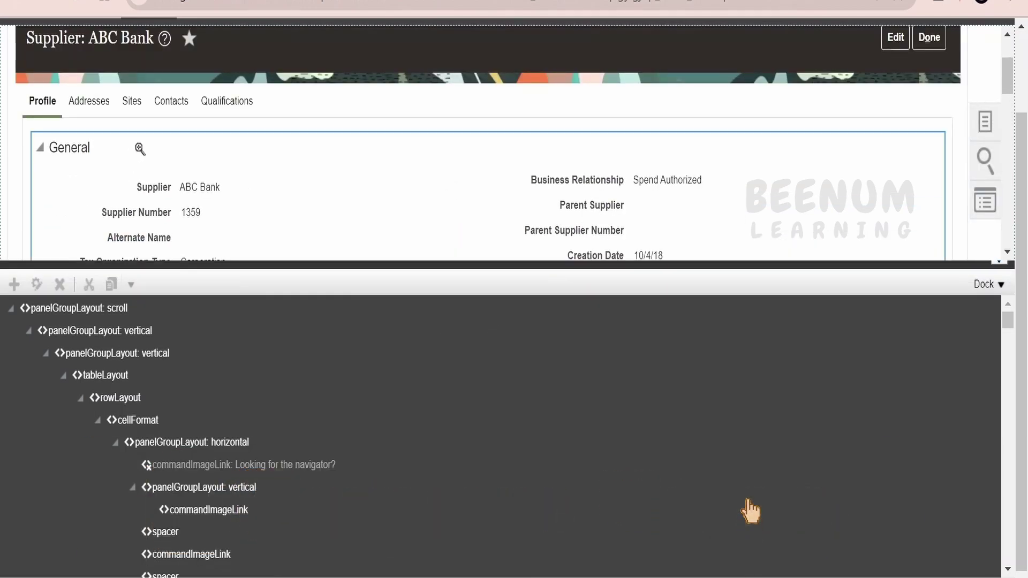
Step: Insert a Web Page component into the shared General section, then show sample_report's actions
click(140, 148)
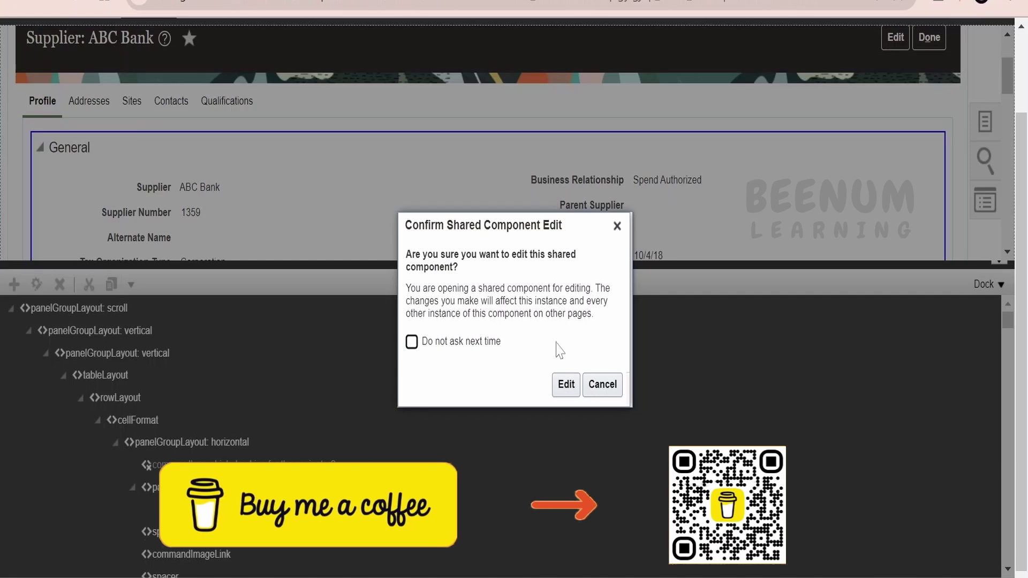
click(566, 385)
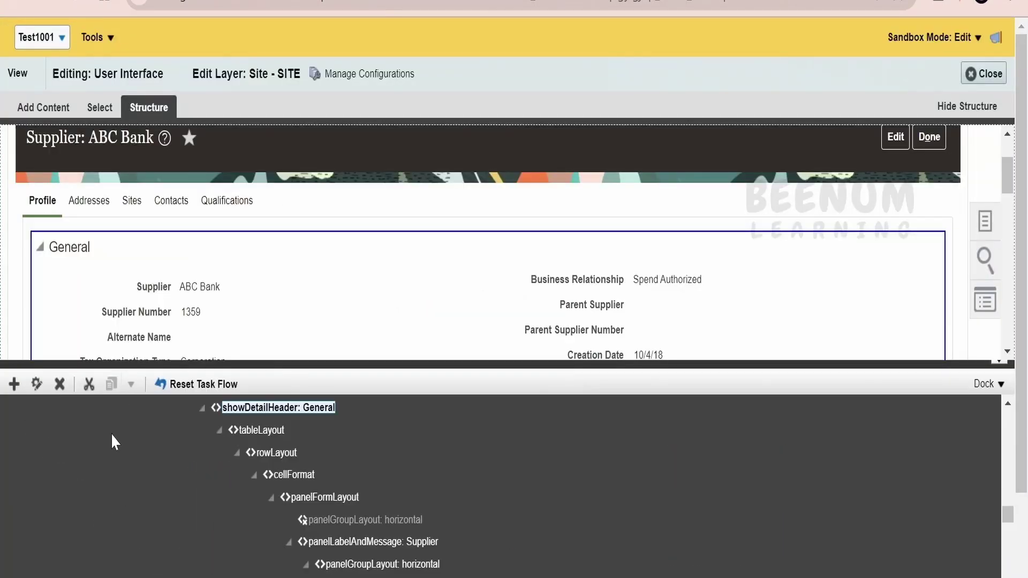
click(15, 388)
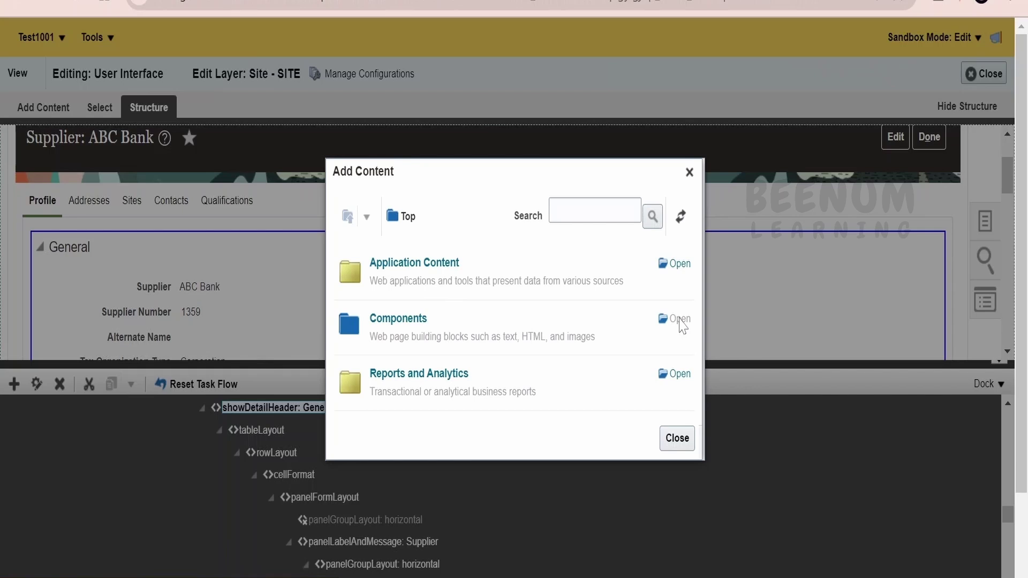
click(679, 320)
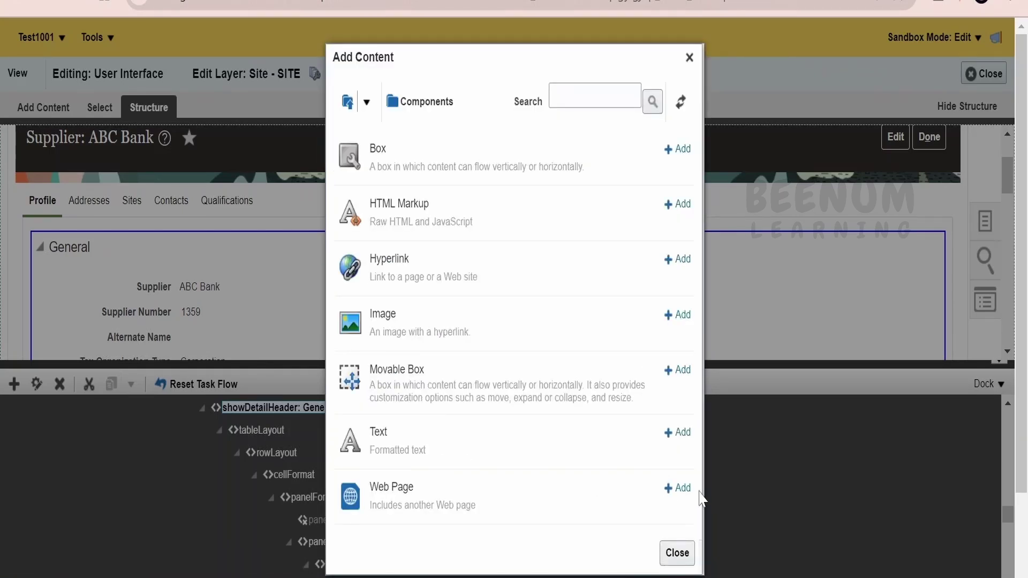
click(669, 489)
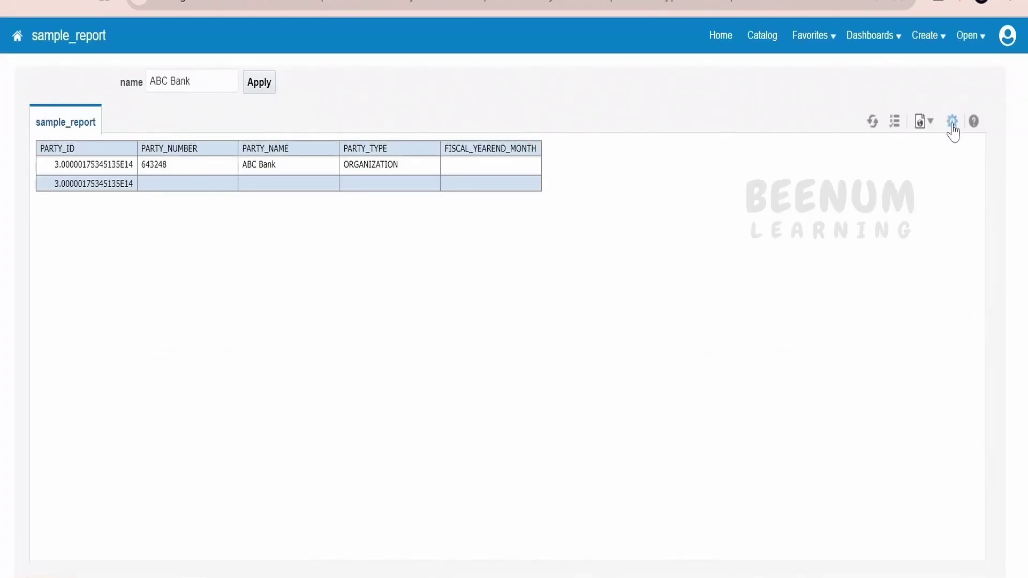
click(952, 121)
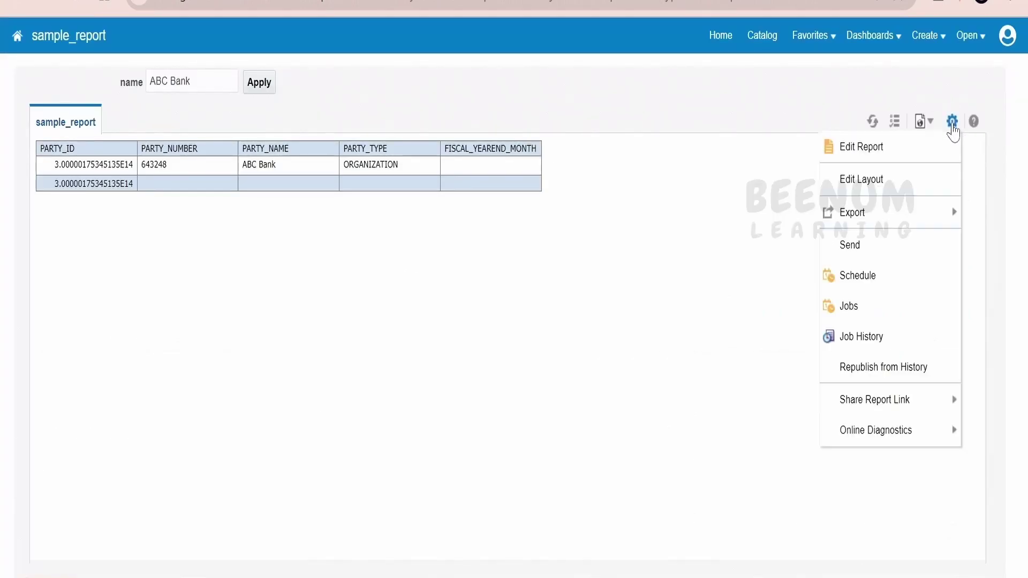
Step: Edit sample_report and confirm its layout's output format is HTML only
click(906, 157)
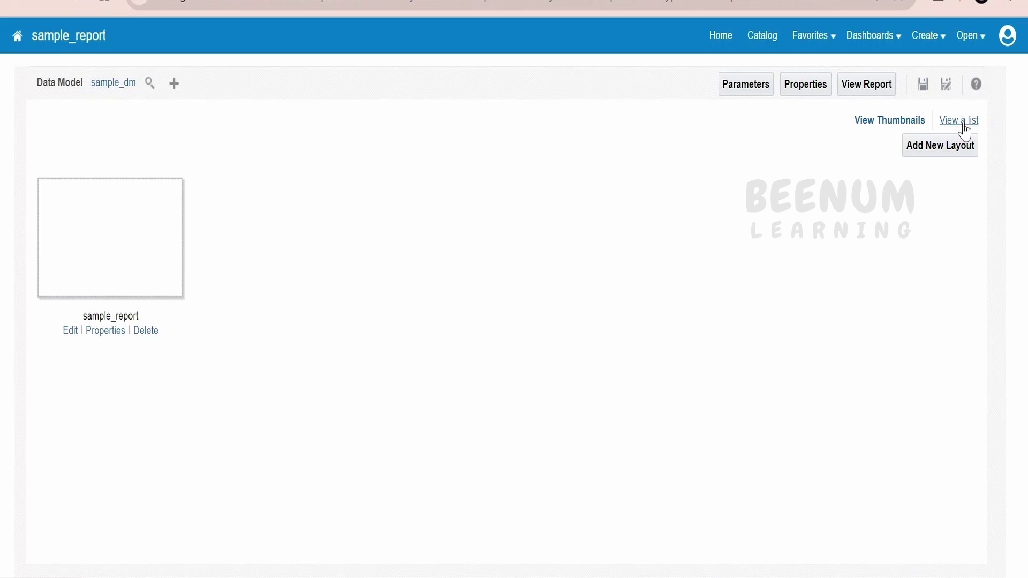
click(964, 126)
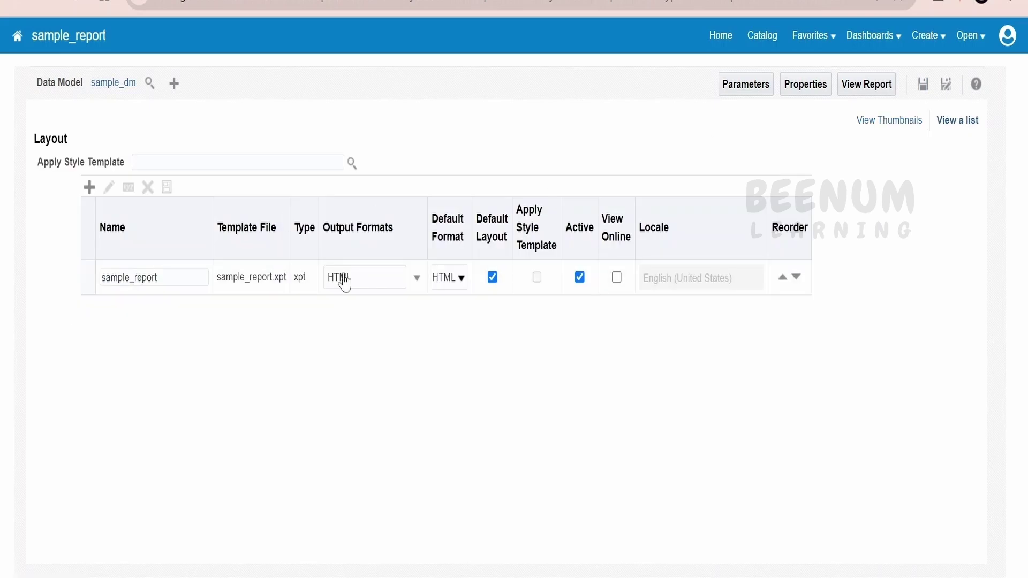
click(395, 285)
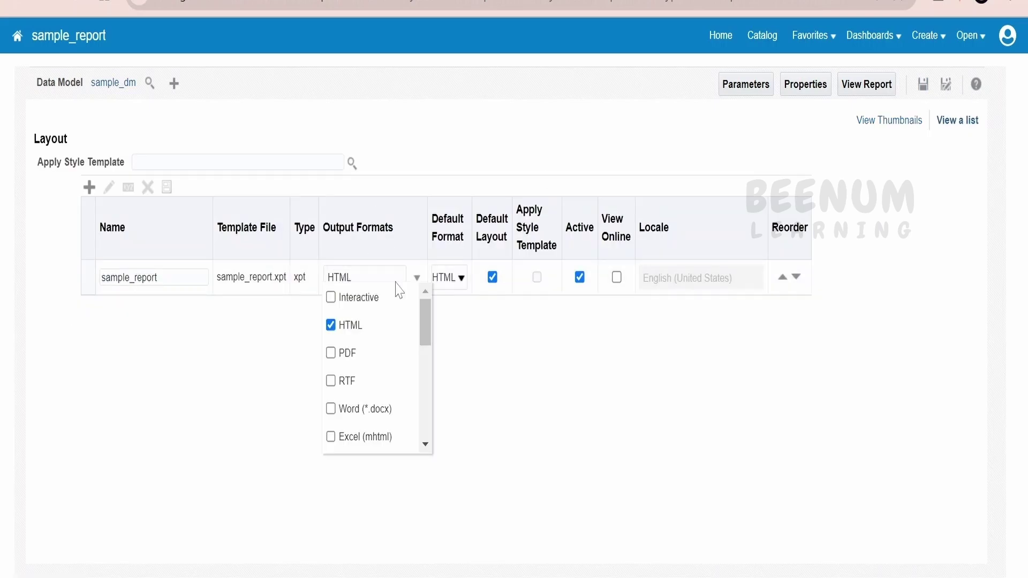
scroll(369, 322, down, 2)
scroll(369, 319, up, 2)
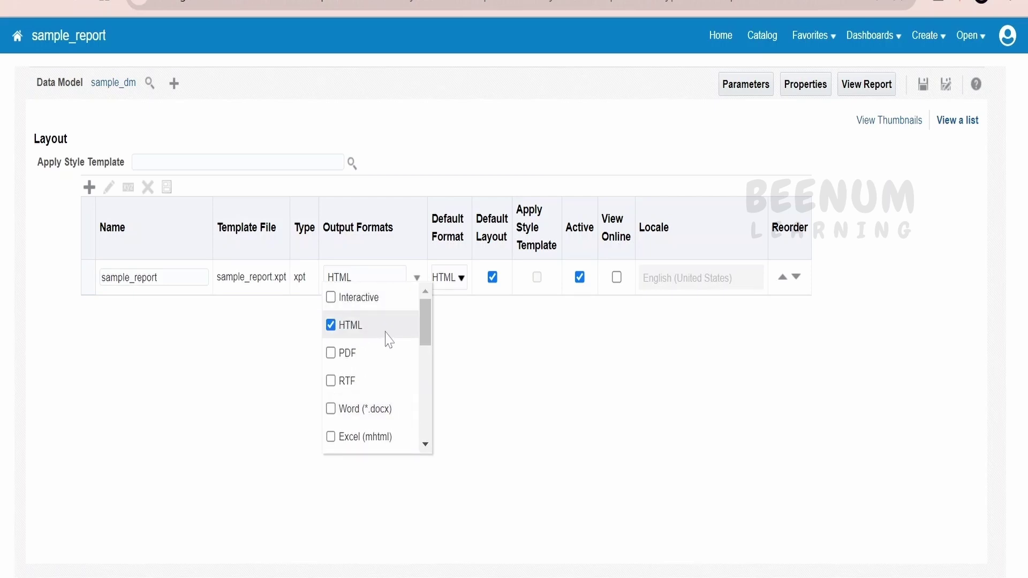
click(471, 339)
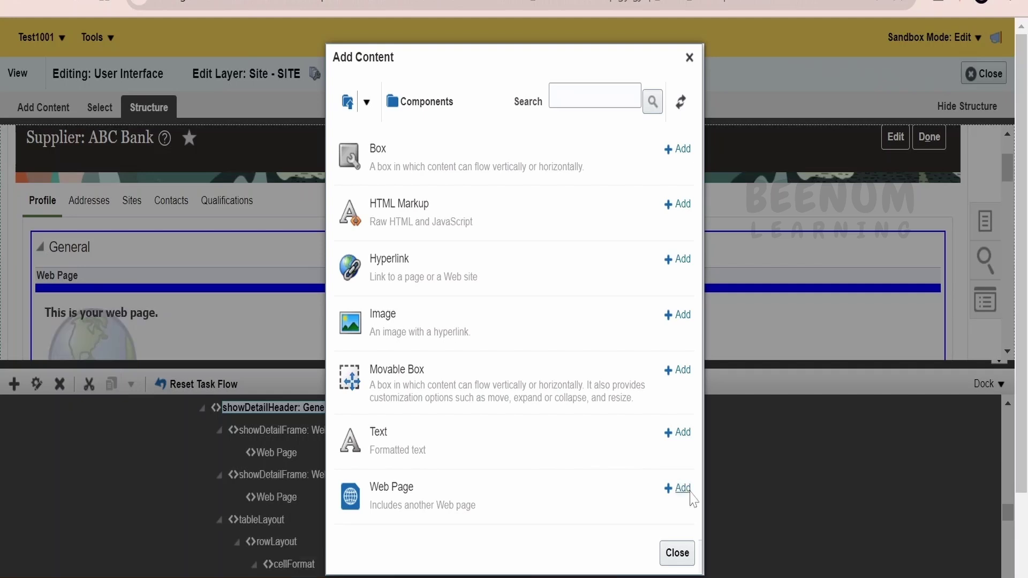
Step: Close Add Content, check the two stacked Web Page frames, and select the first showDetailFrame
click(678, 557)
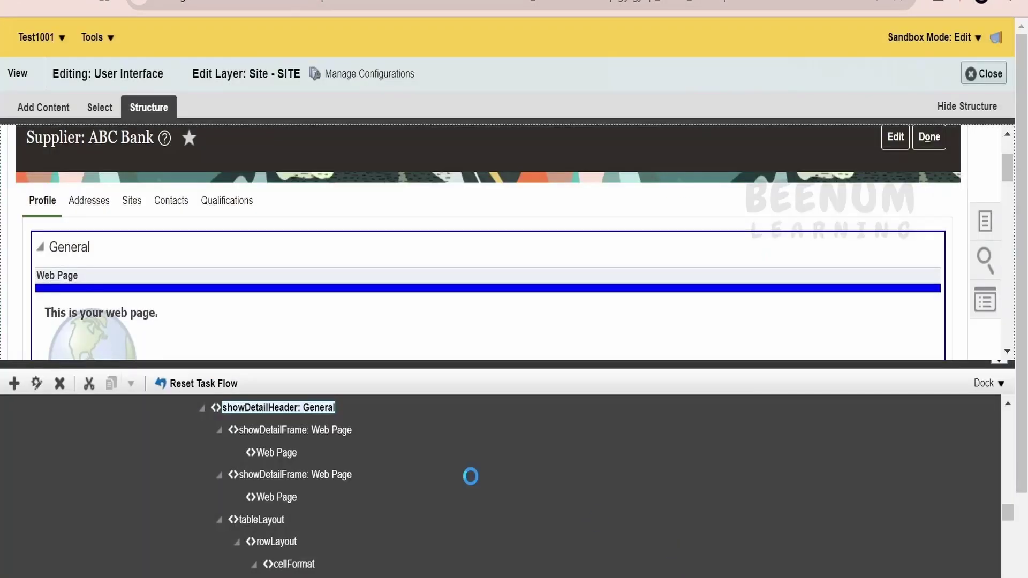
scroll(199, 260, down, 2)
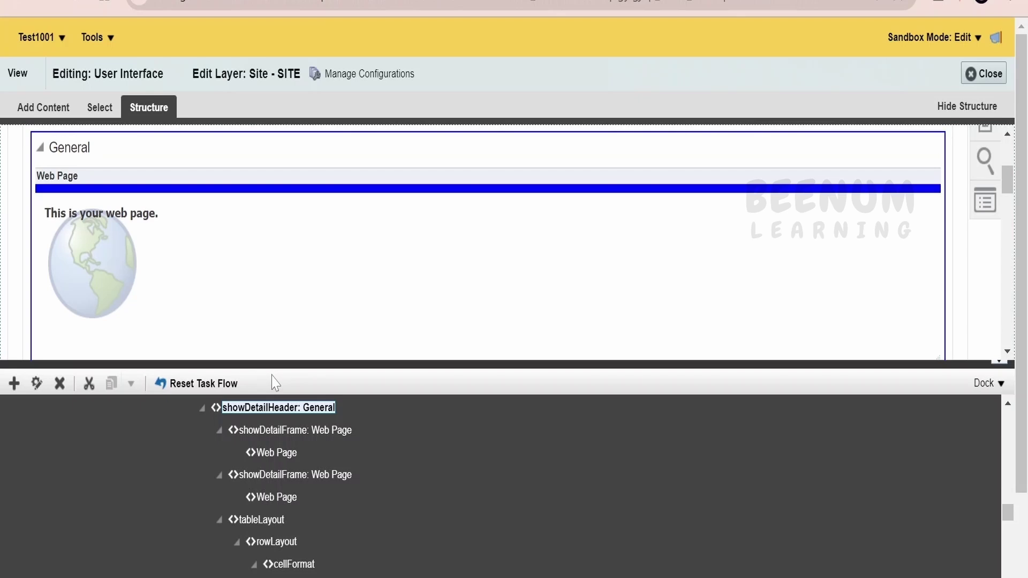
drag(280, 365, 280, 429)
scroll(150, 306, down, 6)
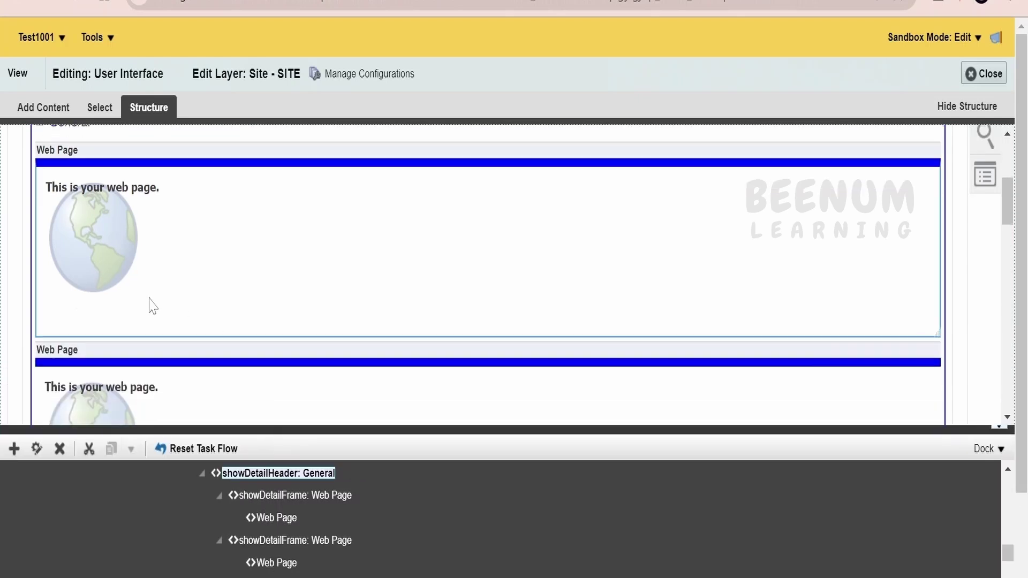
scroll(149, 303, up, 8)
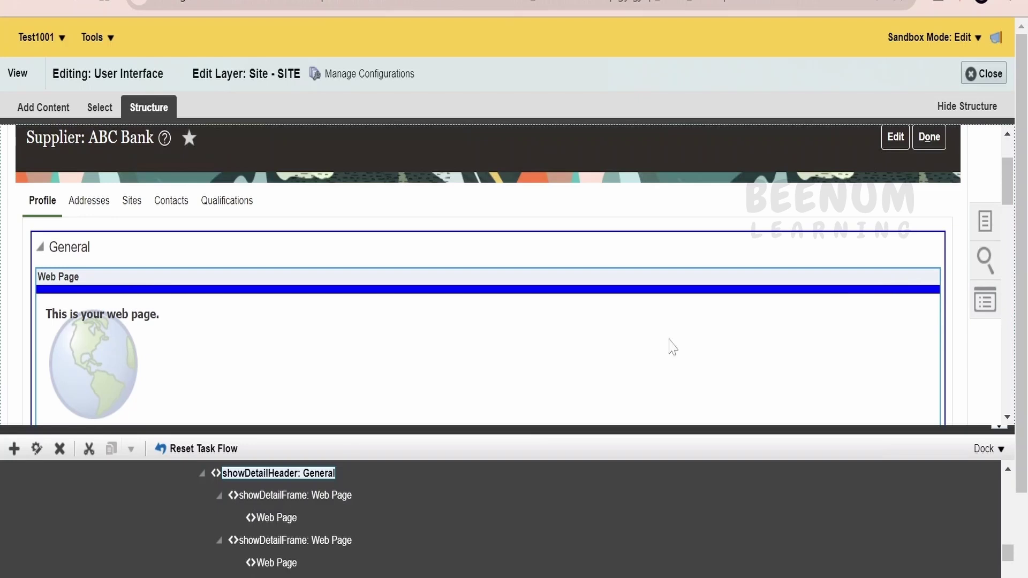
click(328, 496)
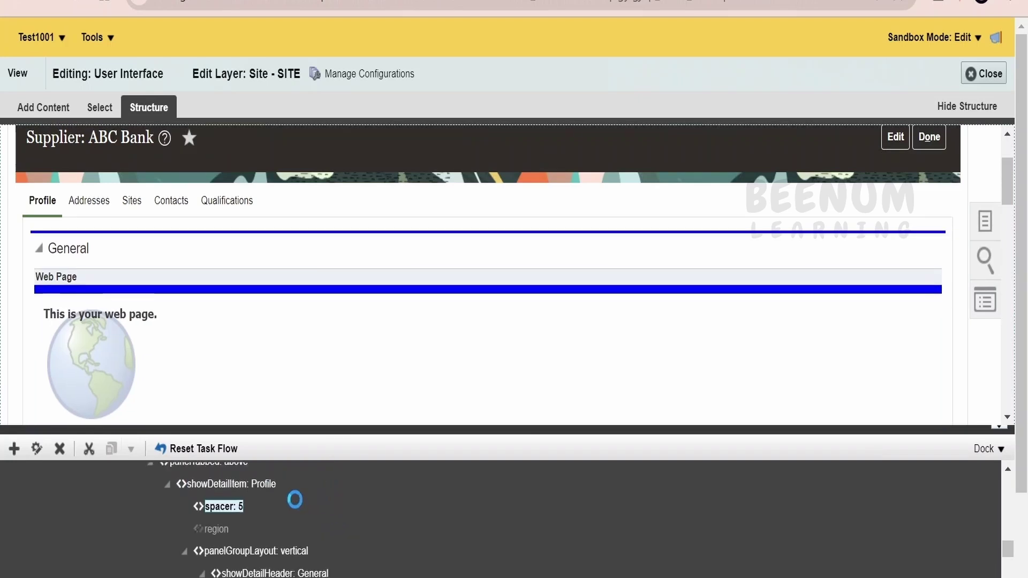
scroll(271, 536, up, 5)
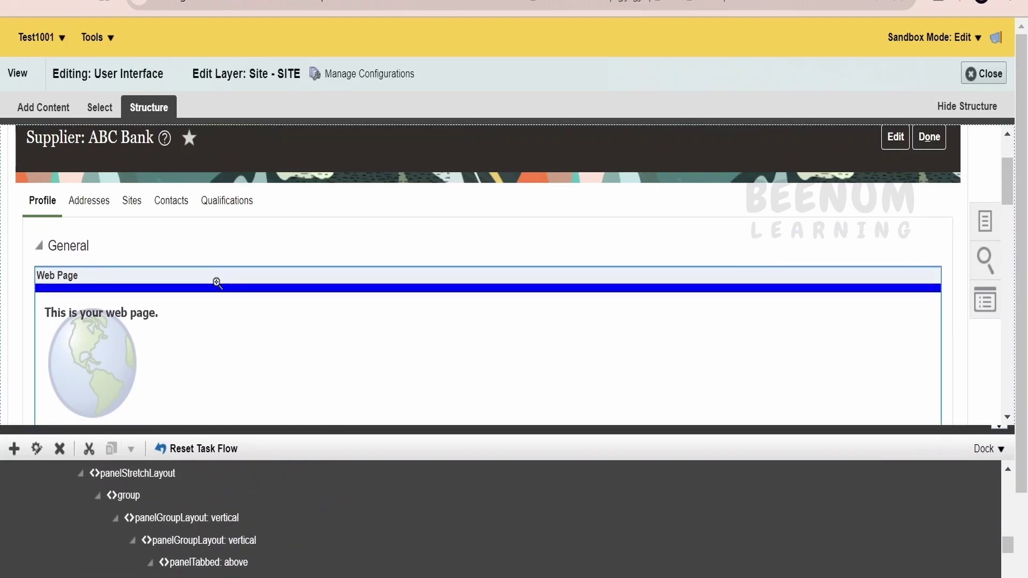
Step: Delete the duplicate top Web Page component and select the remaining inner Web Page node
click(931, 278)
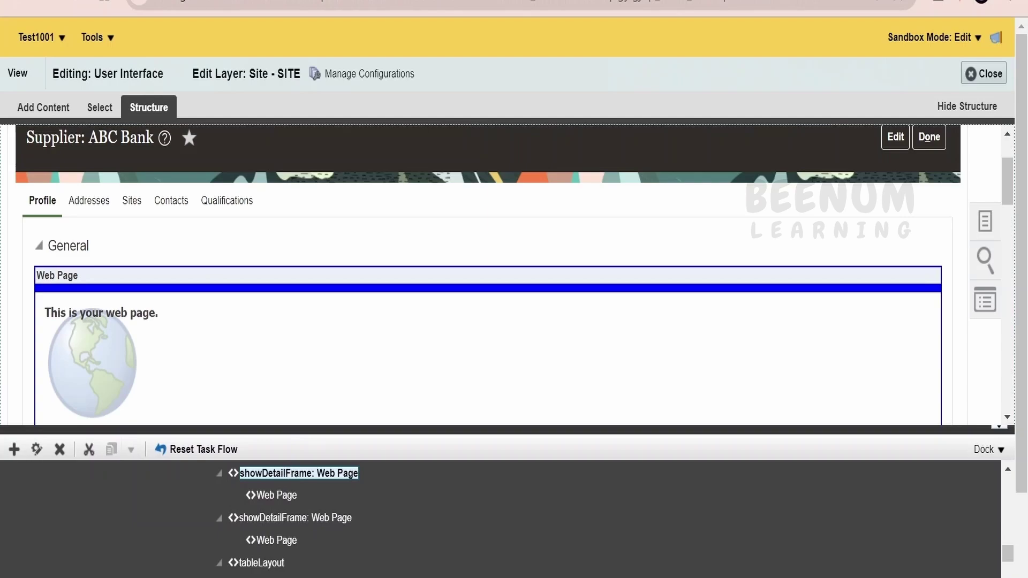
click(60, 450)
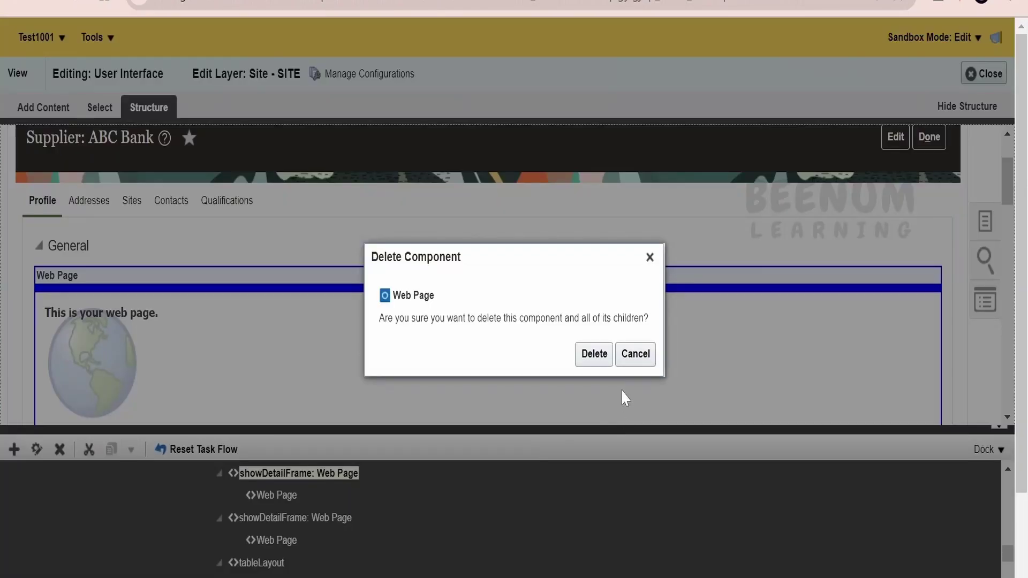
click(587, 356)
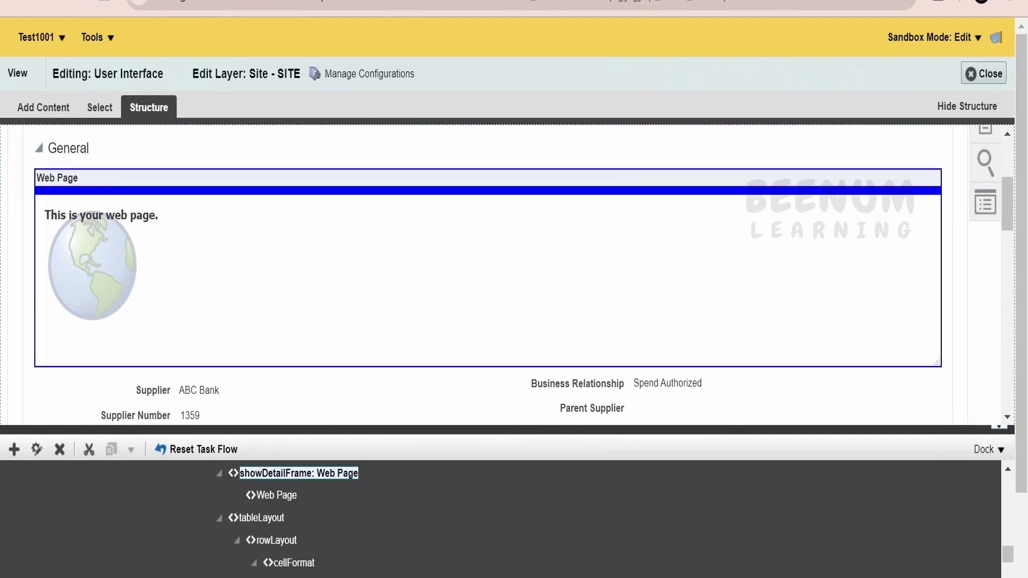
click(280, 496)
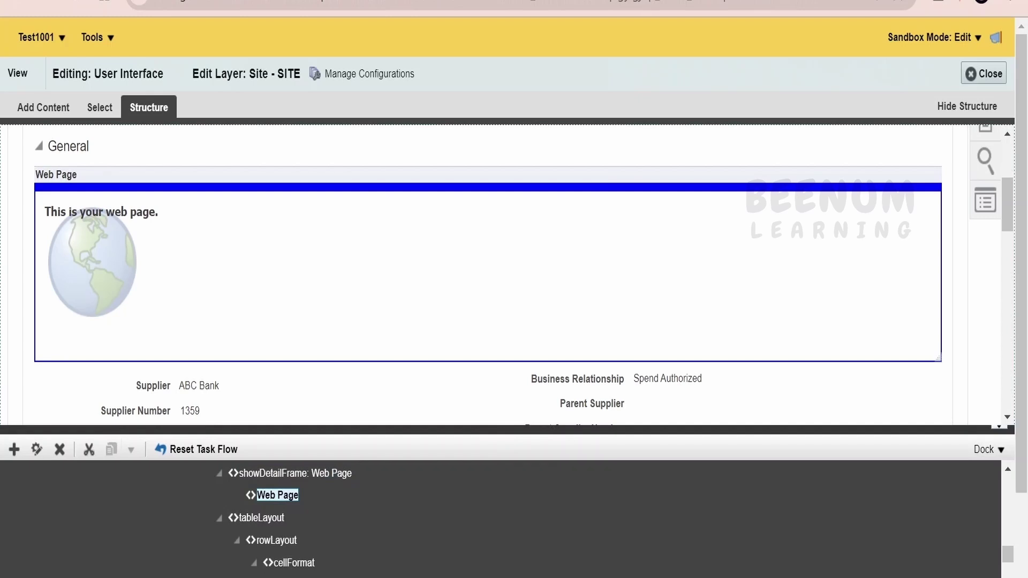
Step: Launch Expression Builder for the Web Page's Source and select the report URL in Notepad++
click(36, 459)
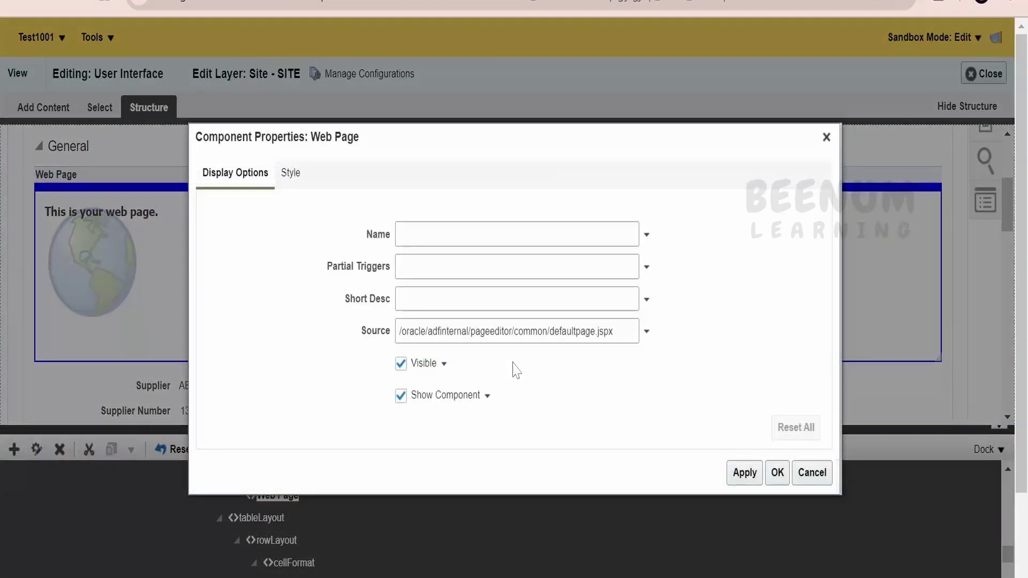
click(647, 332)
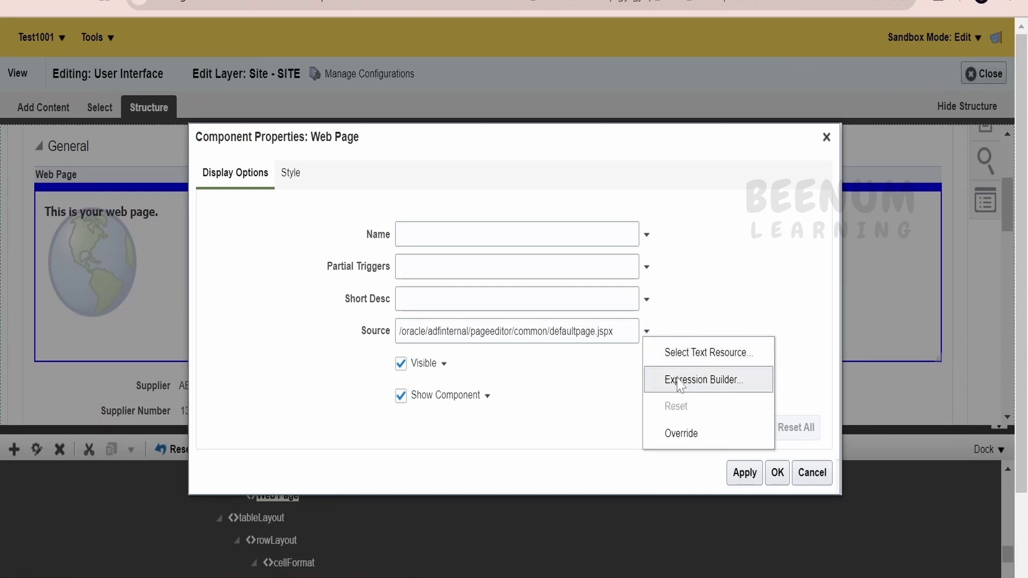
click(672, 377)
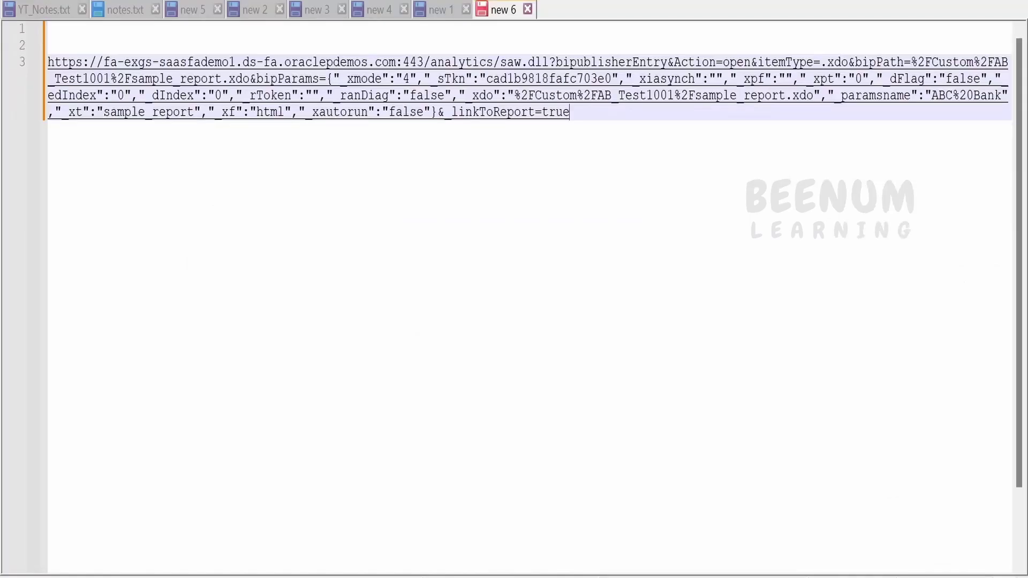
drag(570, 112, 31, 70)
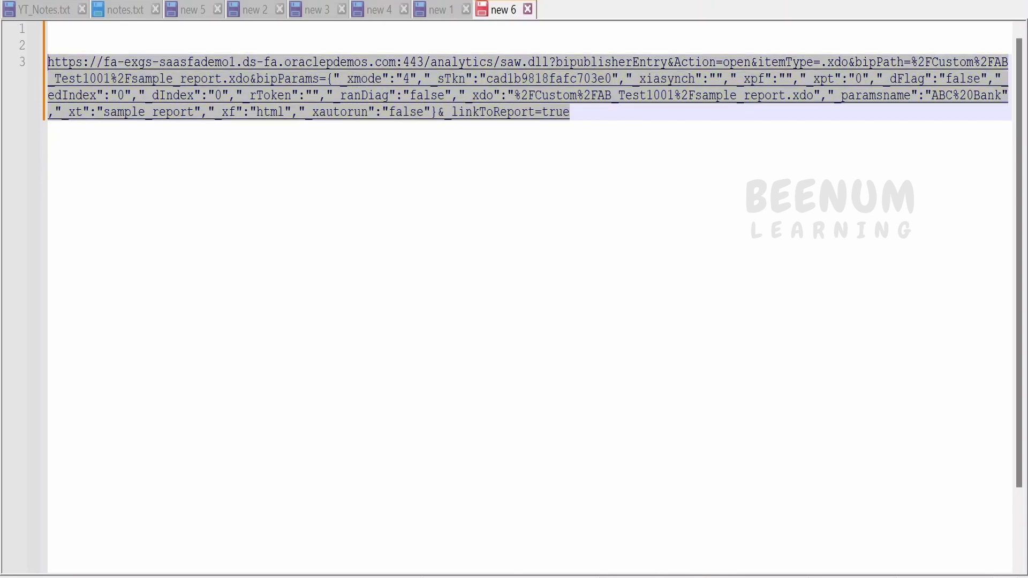
Step: Inspect the saved report URL's _paramsname parameter and its ABC%20Bank value in Notepad++
click(569, 112)
drag(835, 96, 911, 98)
click(570, 112)
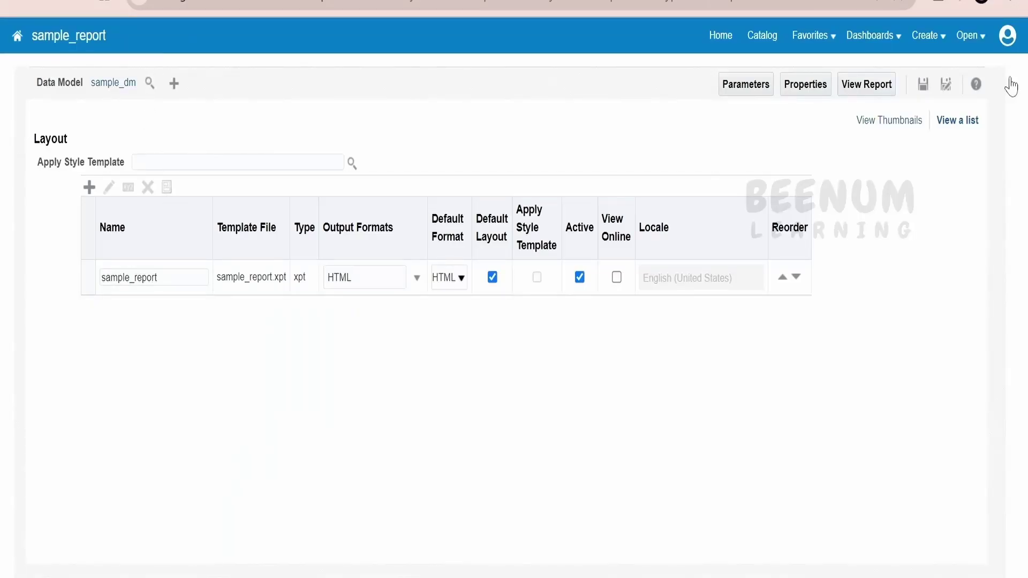
click(866, 84)
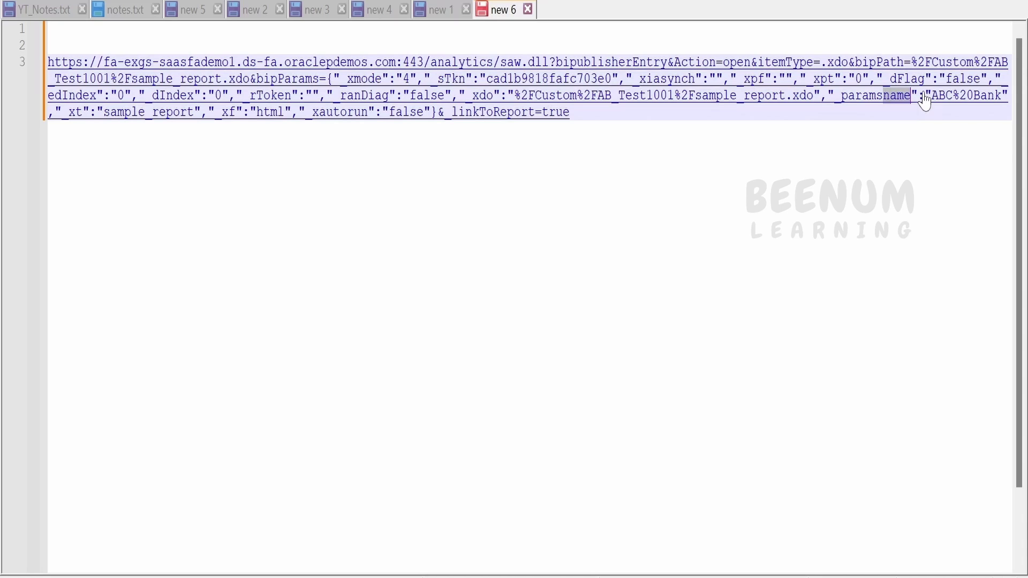
drag(928, 104, 1002, 98)
click(936, 105)
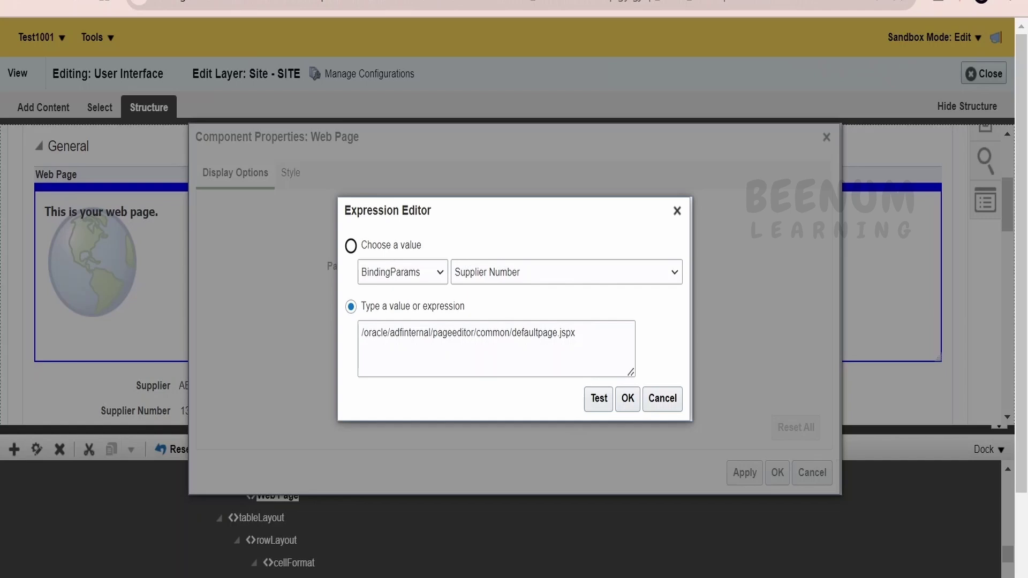
Step: Generate and select the Supplier binding expression #{bindings.VendorName.inputValue} in the Expression Editor
key(ctrl+a)
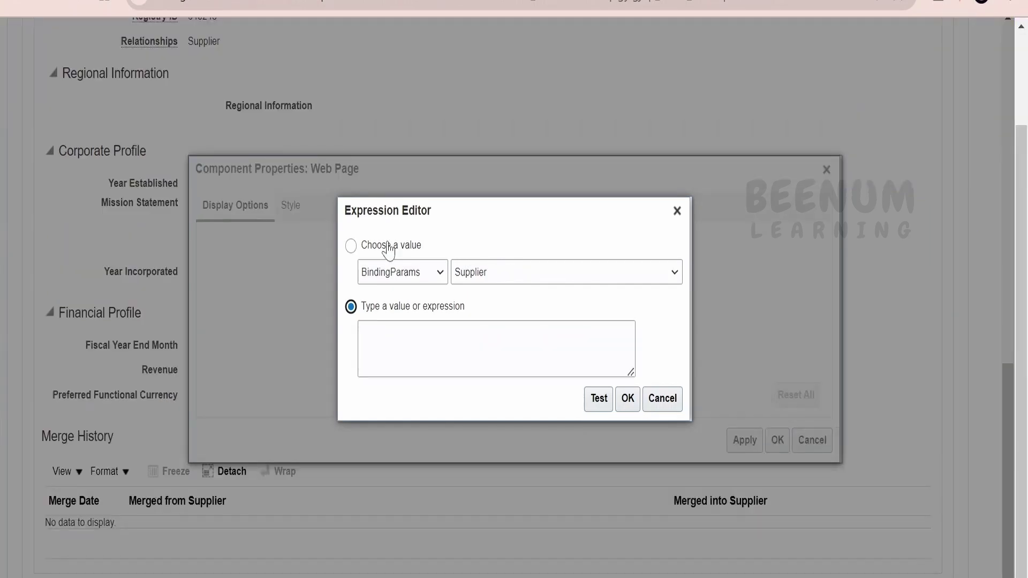
click(389, 247)
click(472, 275)
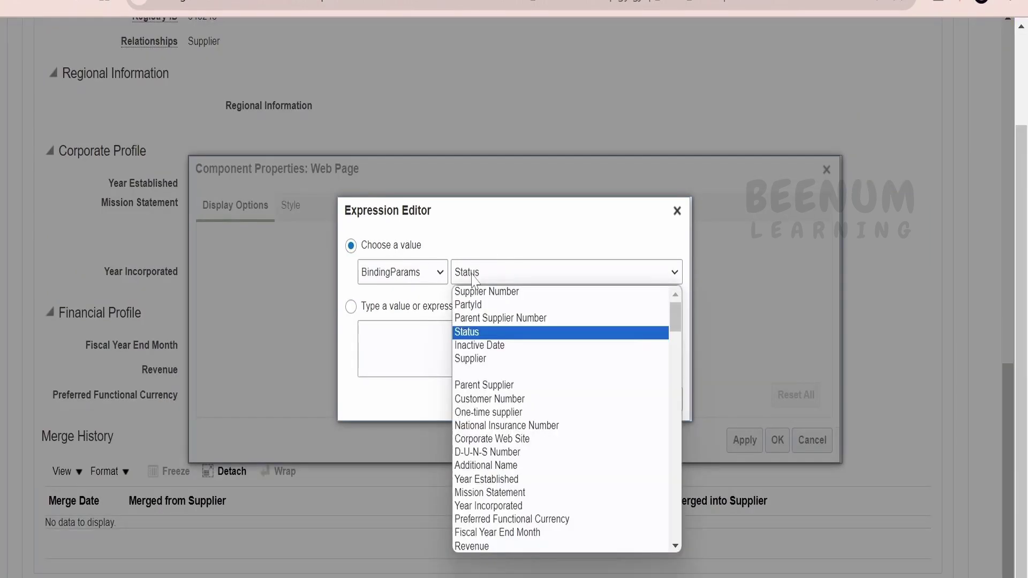
click(479, 360)
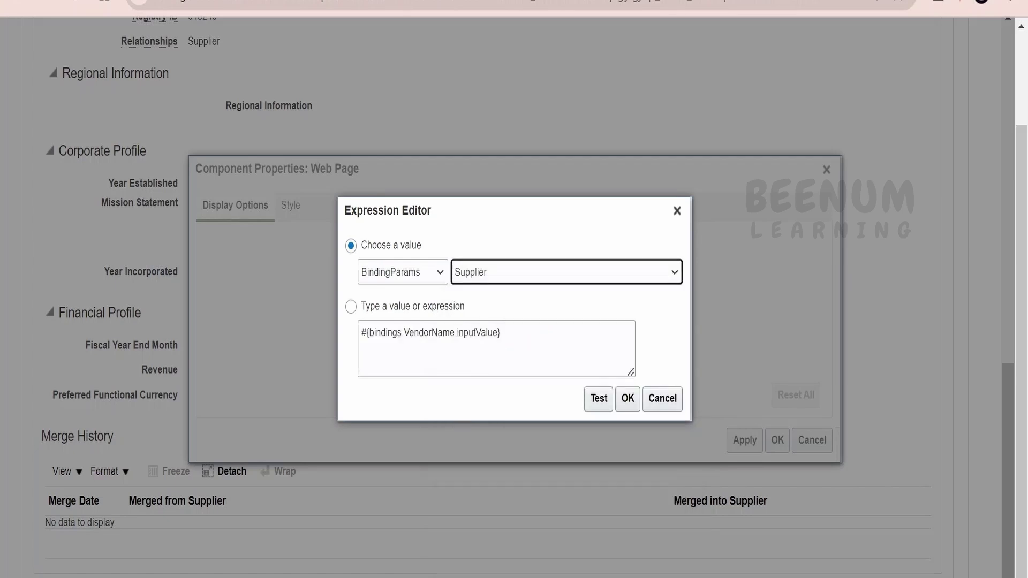
key(ctrl+a)
key(ctrl+c)
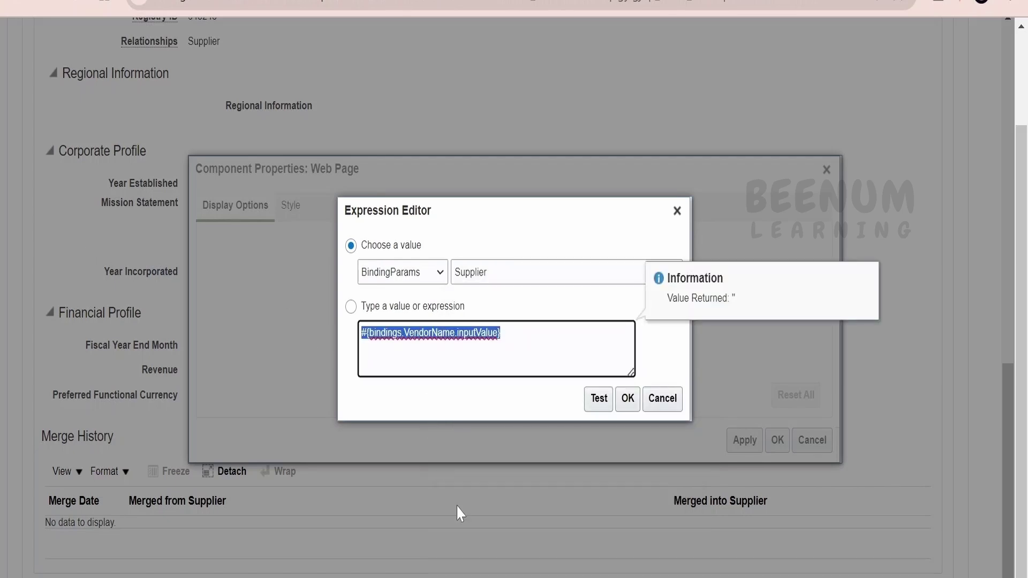
key(alt+Tab)
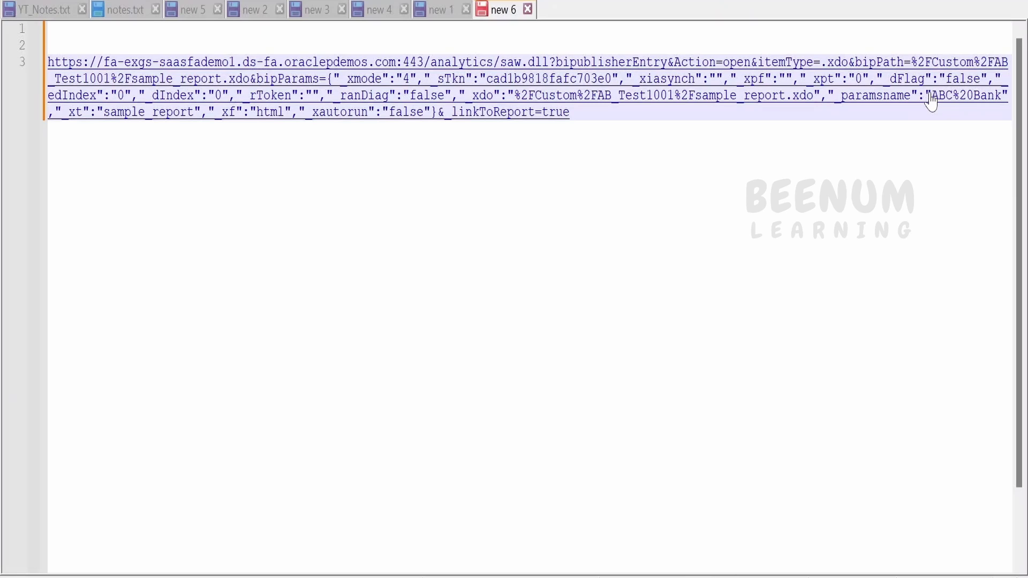
Step: Replace ABC%20Bank in _paramsname with #{bindings.VendorName.inputValue} and copy the whole URL
drag(930, 97, 49, 119)
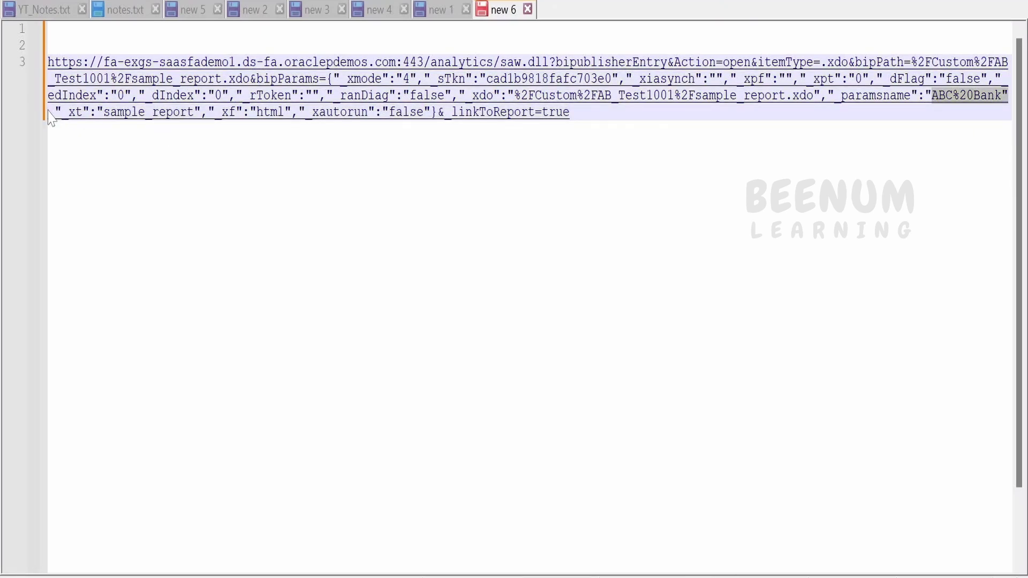
click(1004, 99)
drag(1003, 99, 932, 99)
key(Delete)
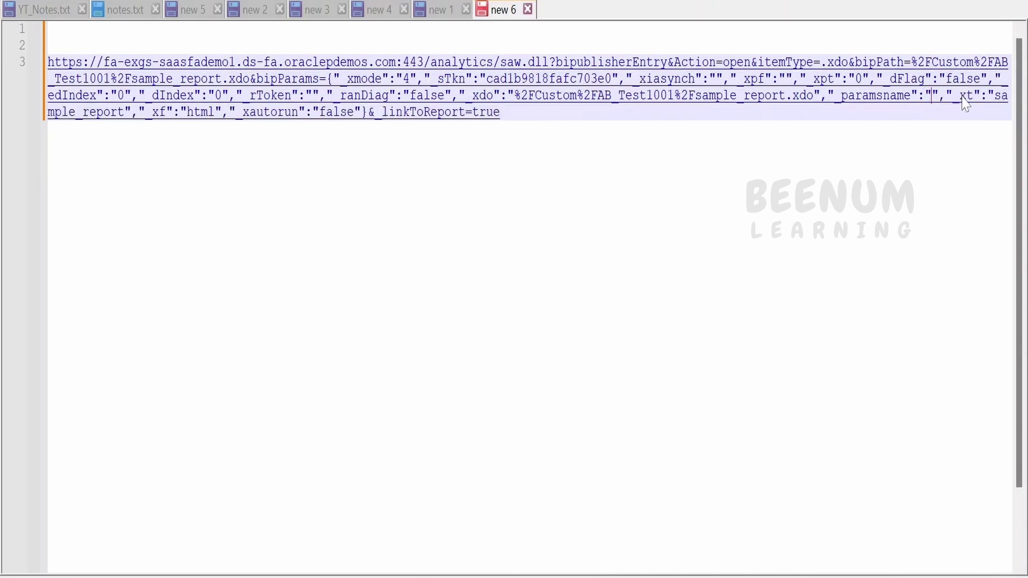
key(ctrl+v)
drag(911, 113, 38, 63)
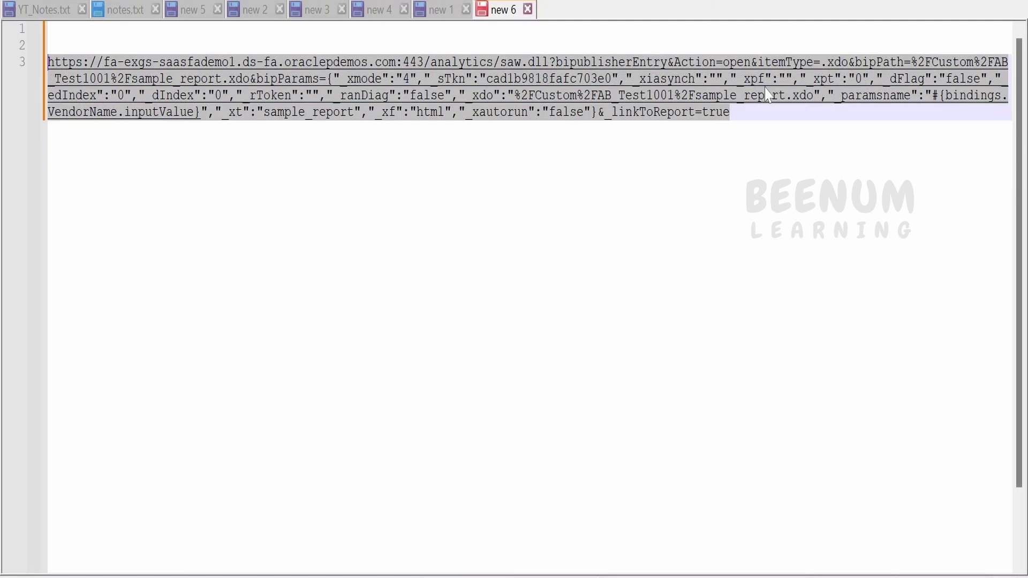
key(alt+Tab)
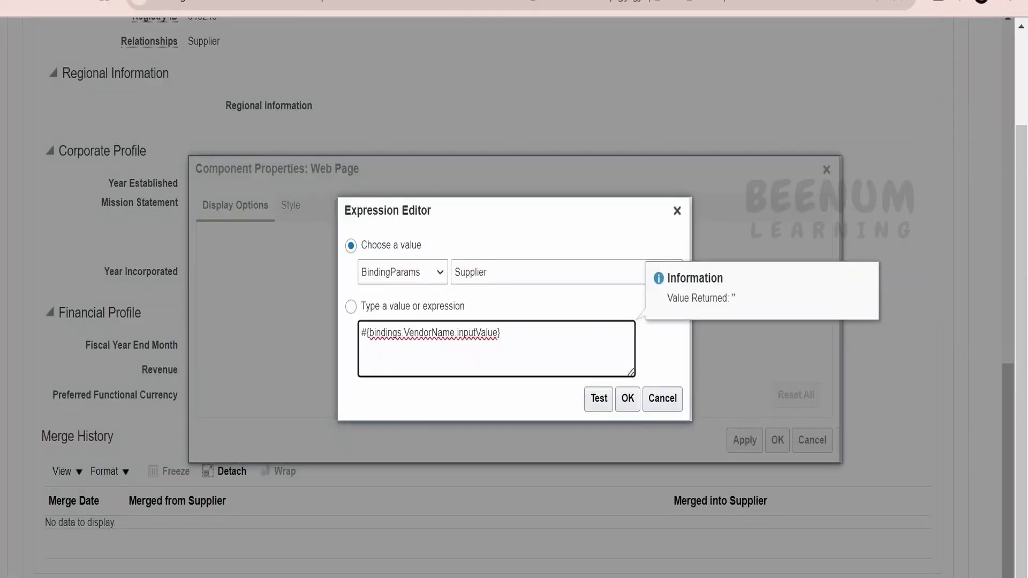
Step: Paste the binding-based report URL as the Web Page source and save the component properties
key(ctrl+a)
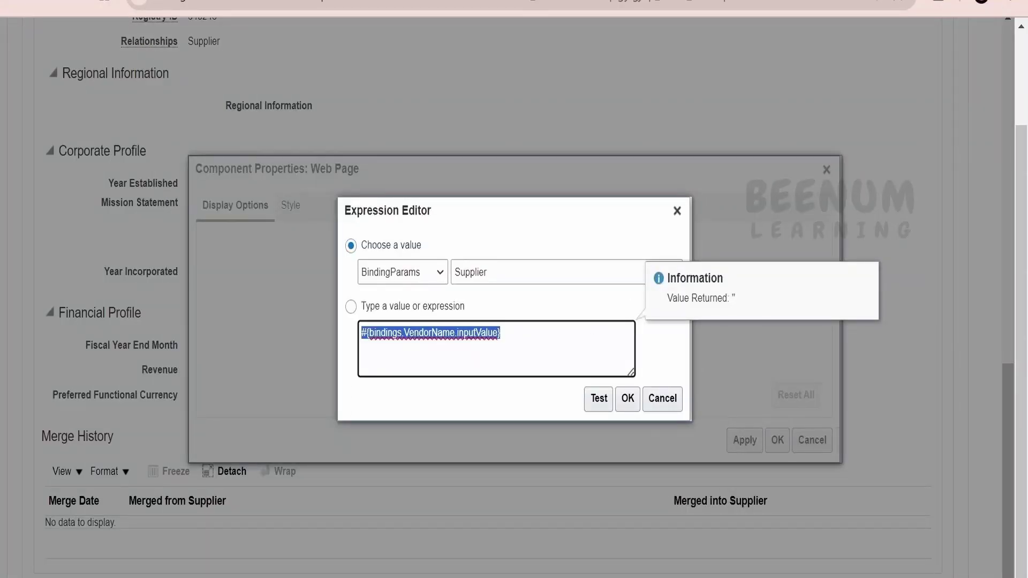
key(ctrl+v)
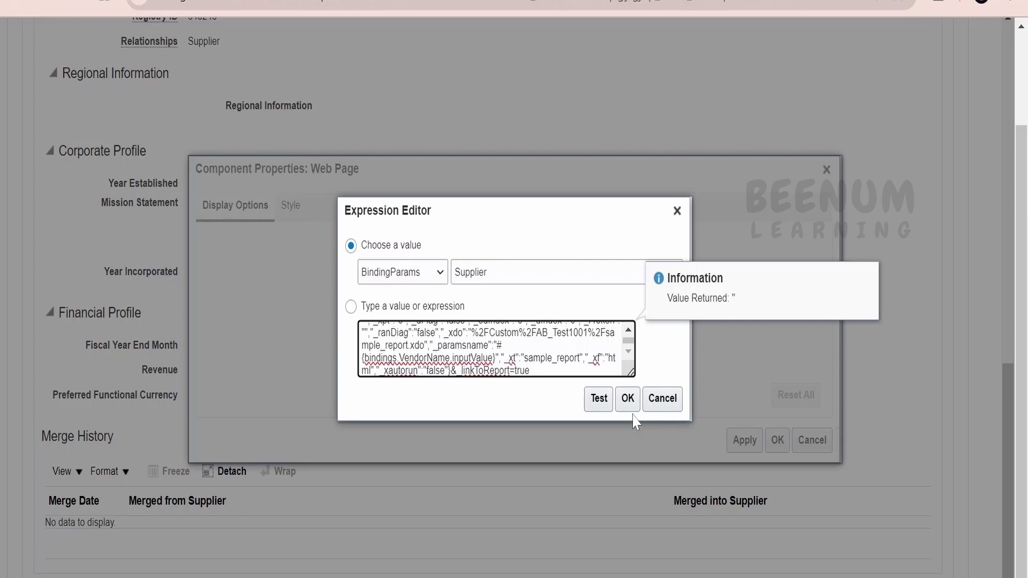
click(627, 399)
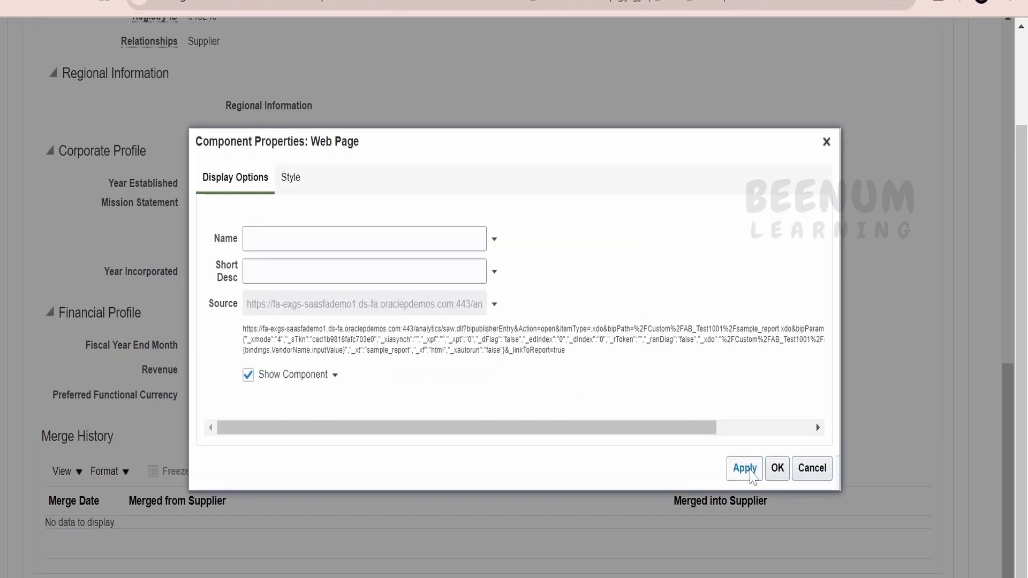
click(777, 468)
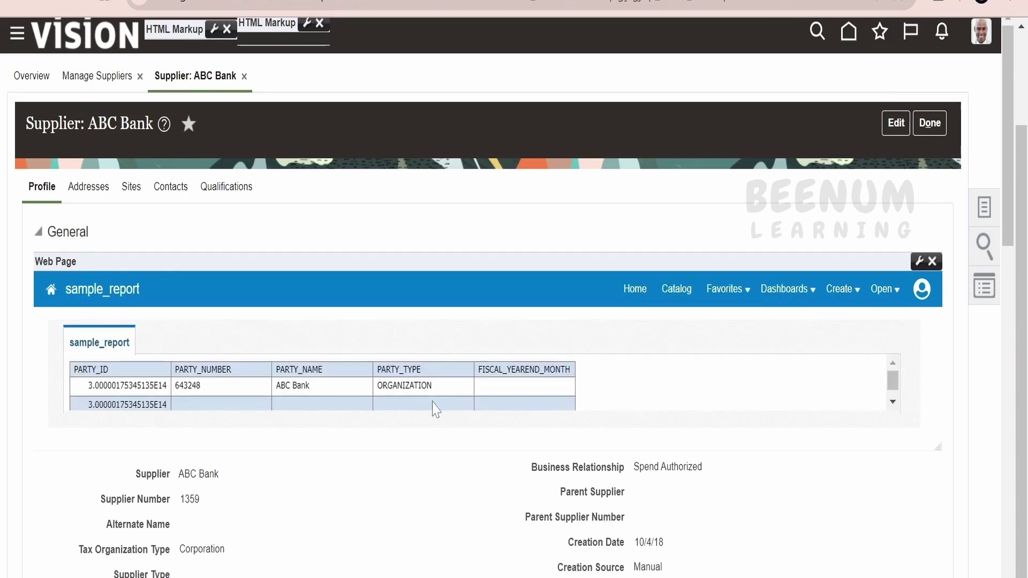
Step: Show the ABC Bank supplier page's component structure tree from the Sandbox toolbar
scroll(583, 541, down, 2)
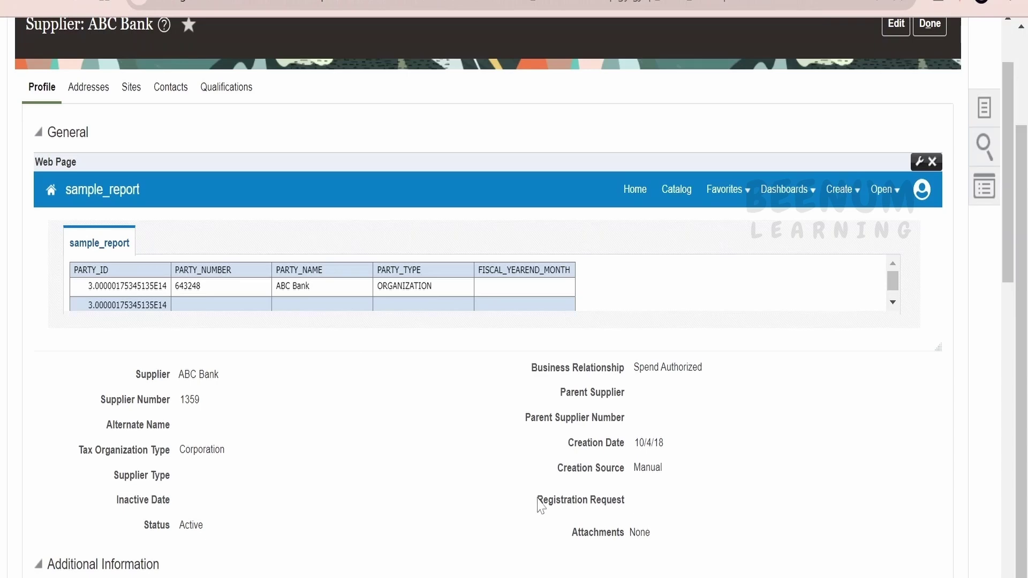
scroll(792, 407, up, 2)
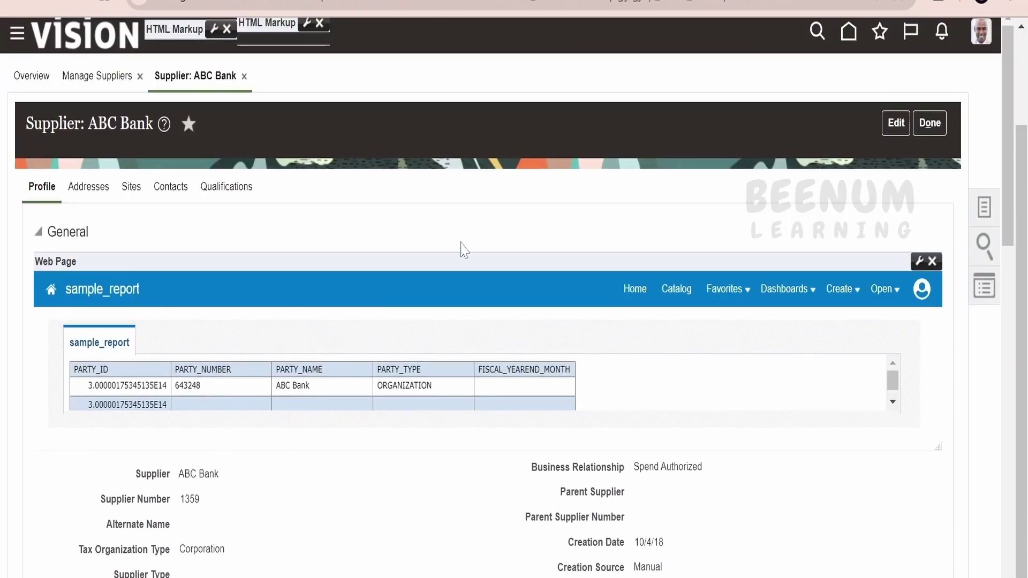
scroll(454, 292, up, 2)
click(152, 107)
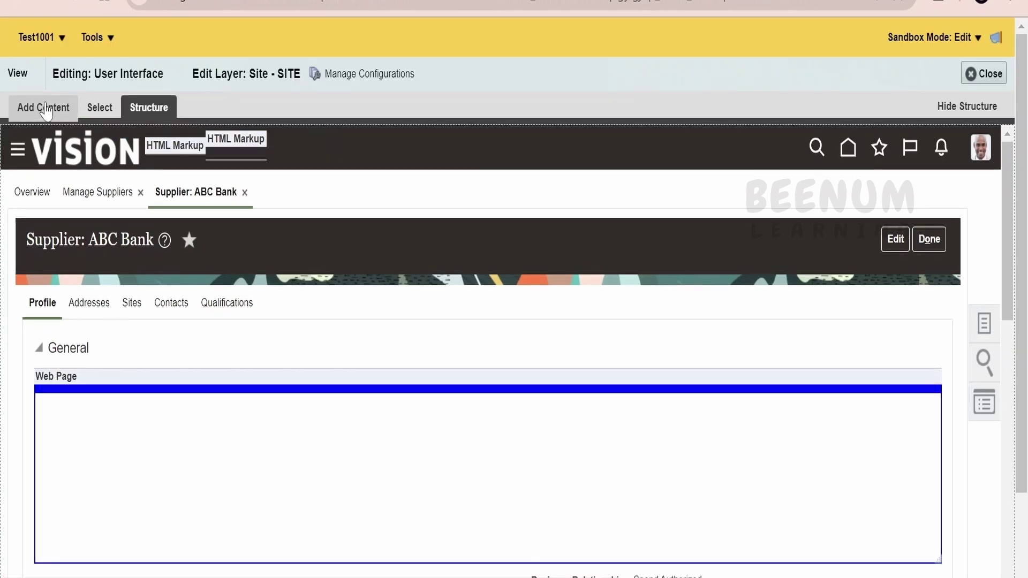
scroll(163, 381, down, 15)
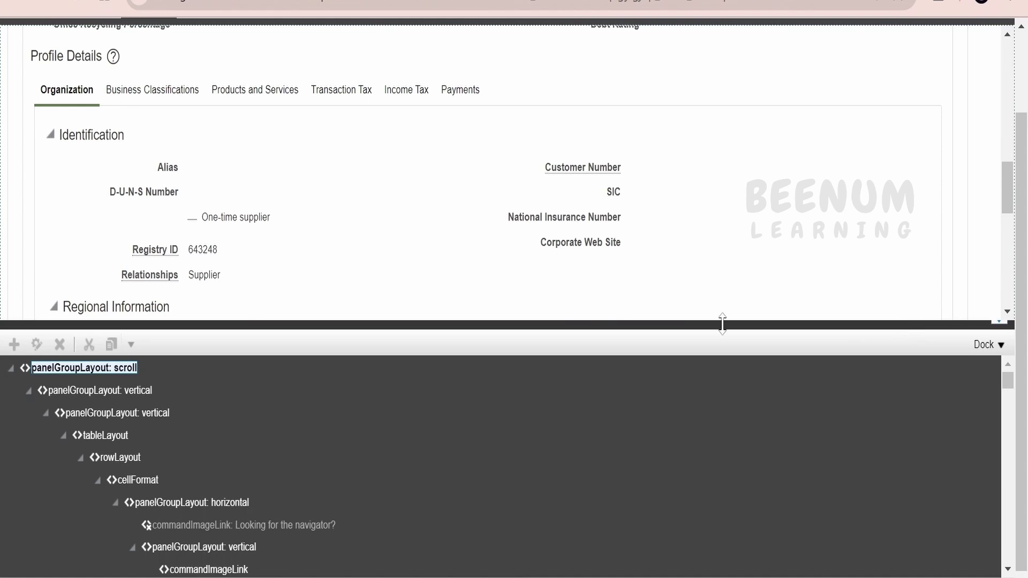
scroll(301, 225, up, 10)
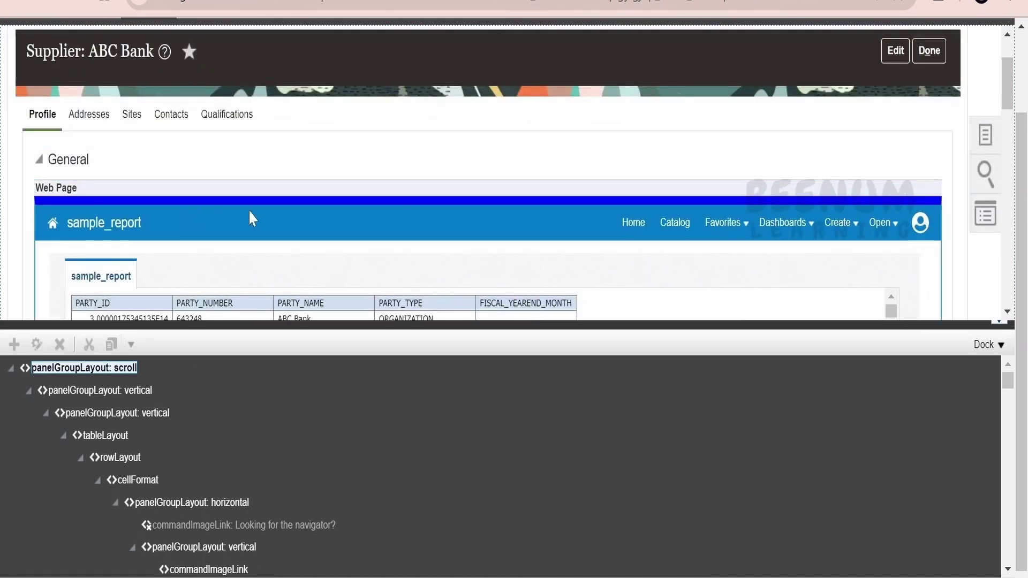
Step: Select the embedded Web Page component in the structure tree for editing
click(445, 197)
click(561, 384)
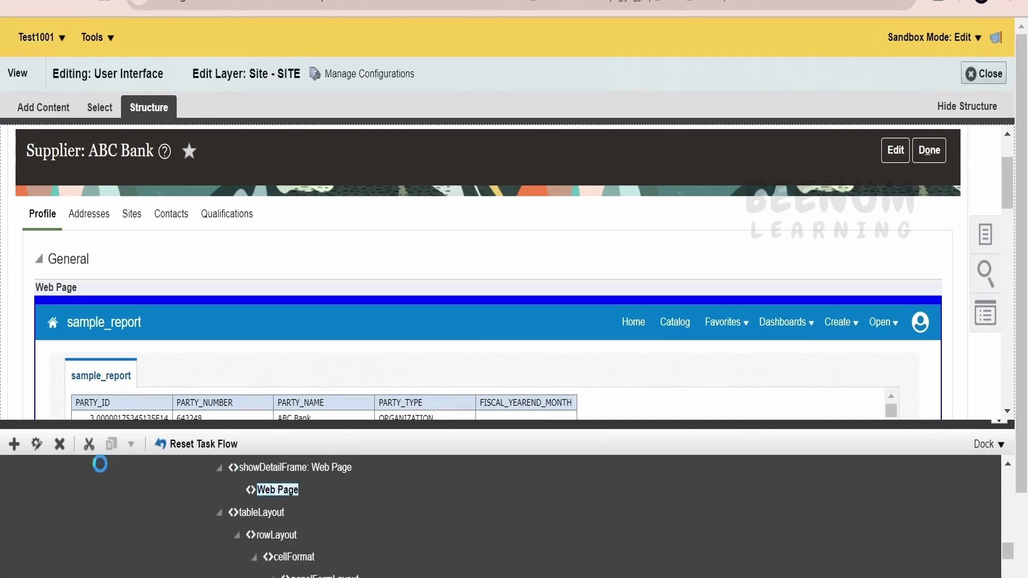
click(37, 444)
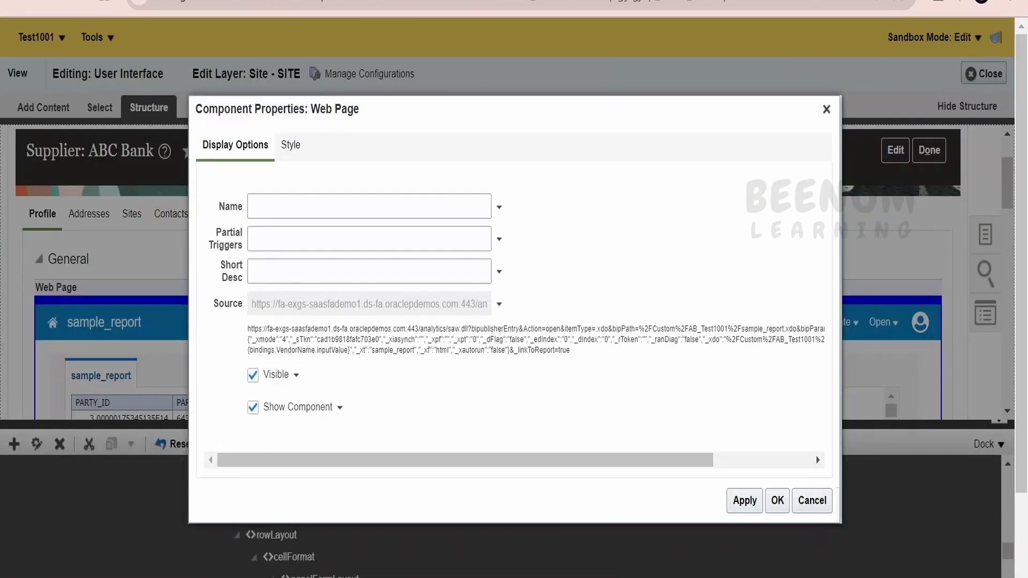
Step: Set the Web Page component's style height to 50vh and exit the structure view
click(293, 148)
click(348, 241)
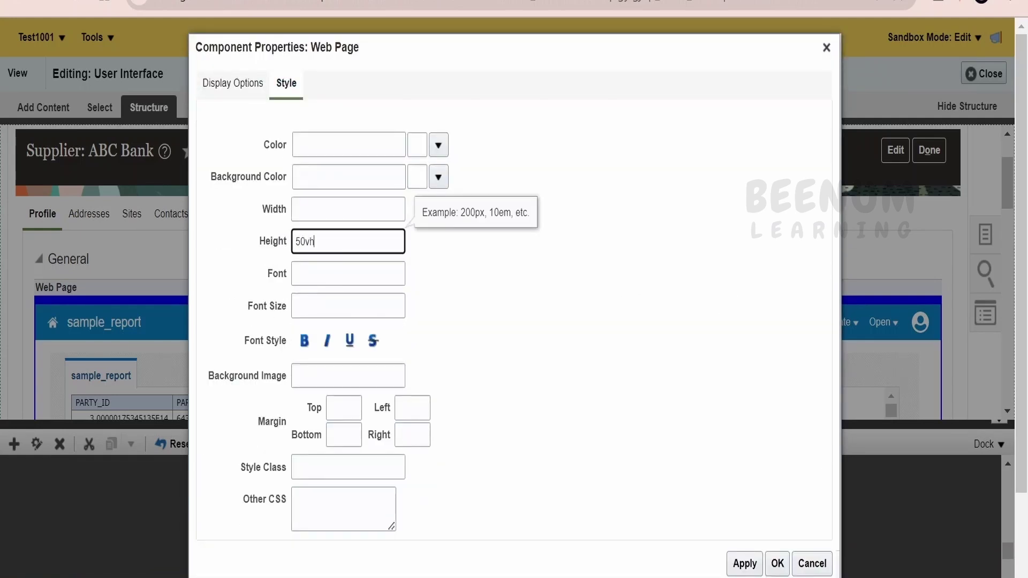
text(50vh)
click(747, 565)
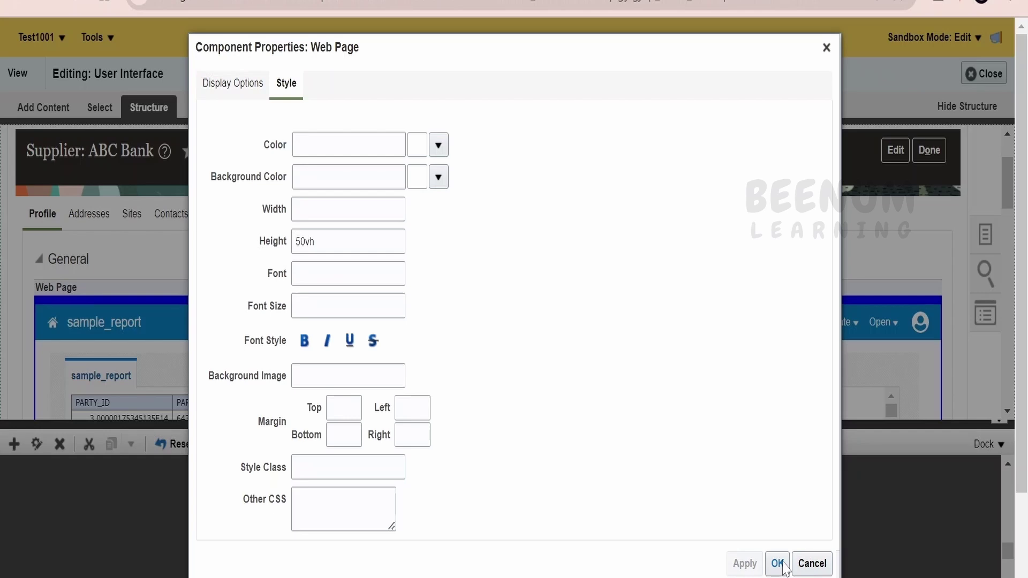
click(779, 565)
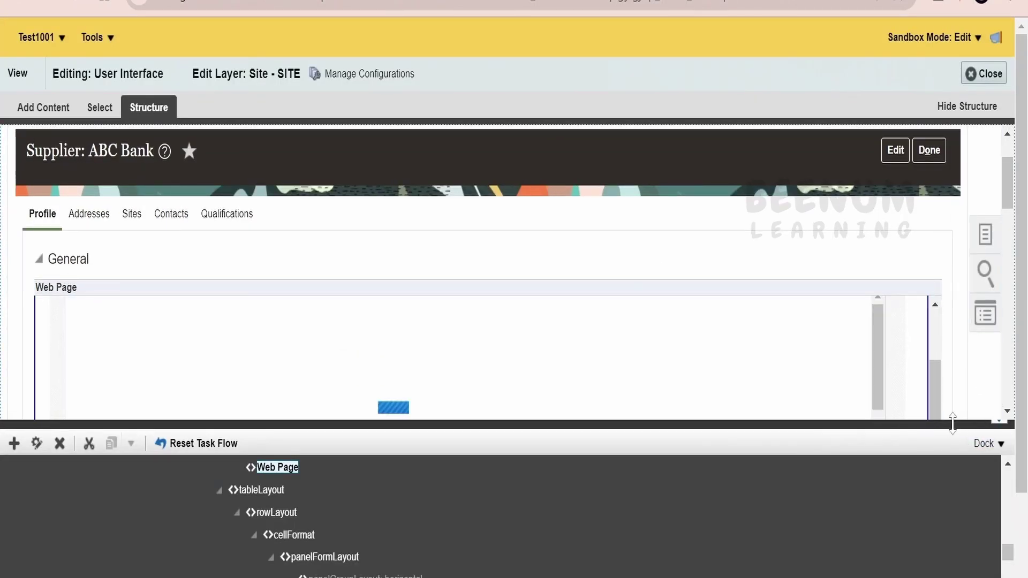
click(43, 105)
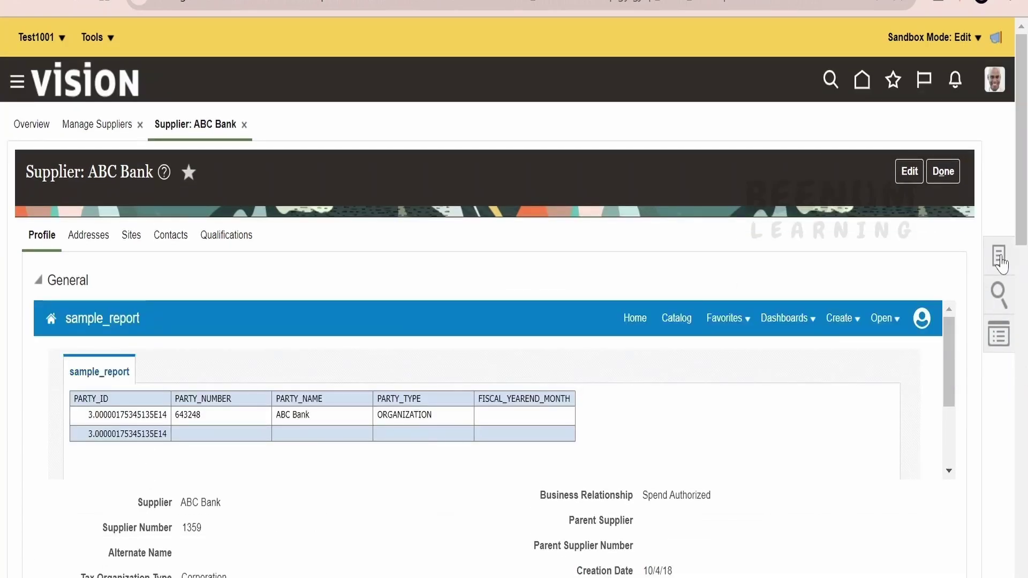
Step: Open supplier ABC Consulting from Manage Suppliers and view its embedded report filtered to ABC Consulting
click(111, 132)
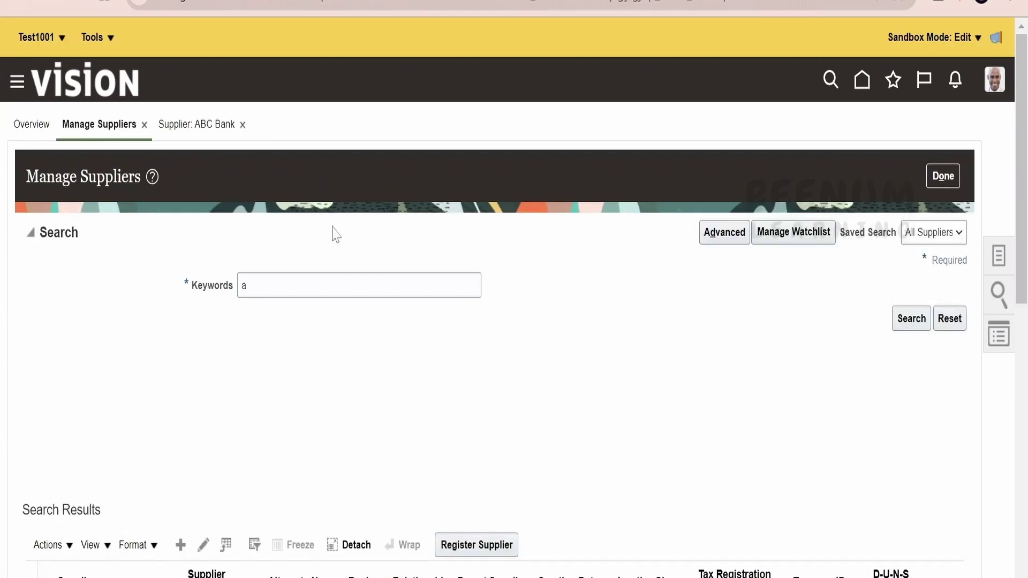
scroll(335, 234, down, 4)
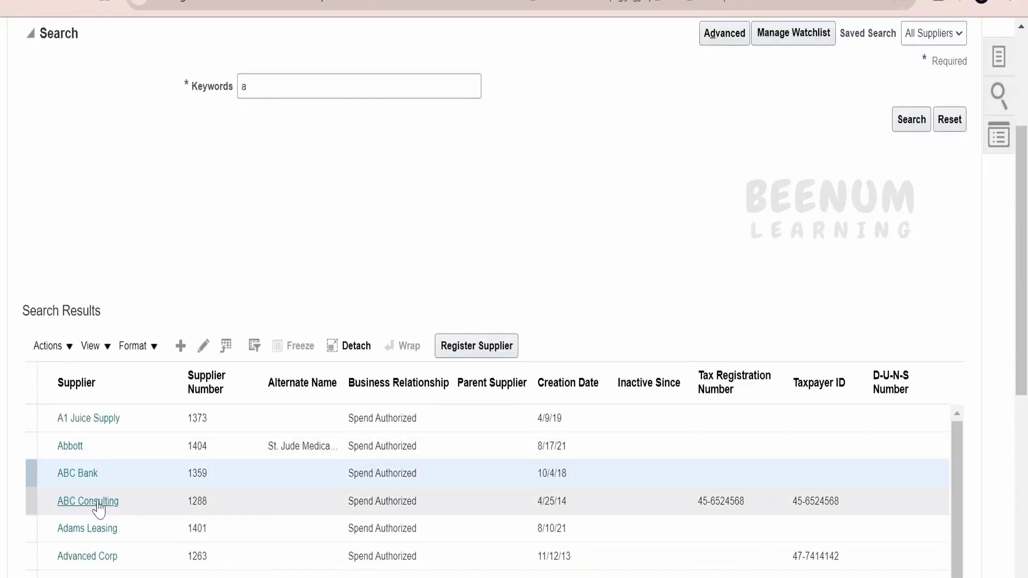
click(97, 499)
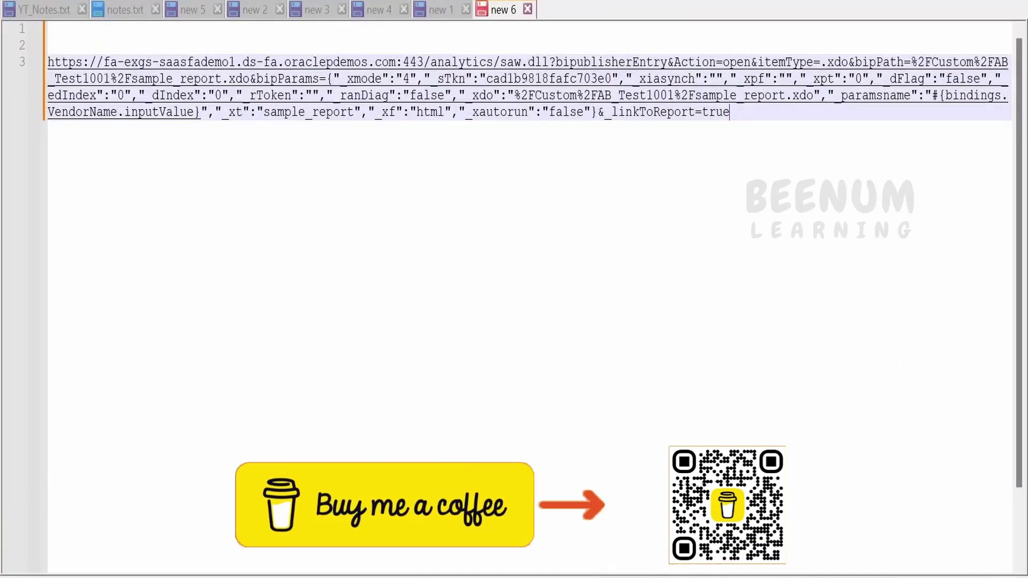
drag(933, 96, 194, 113)
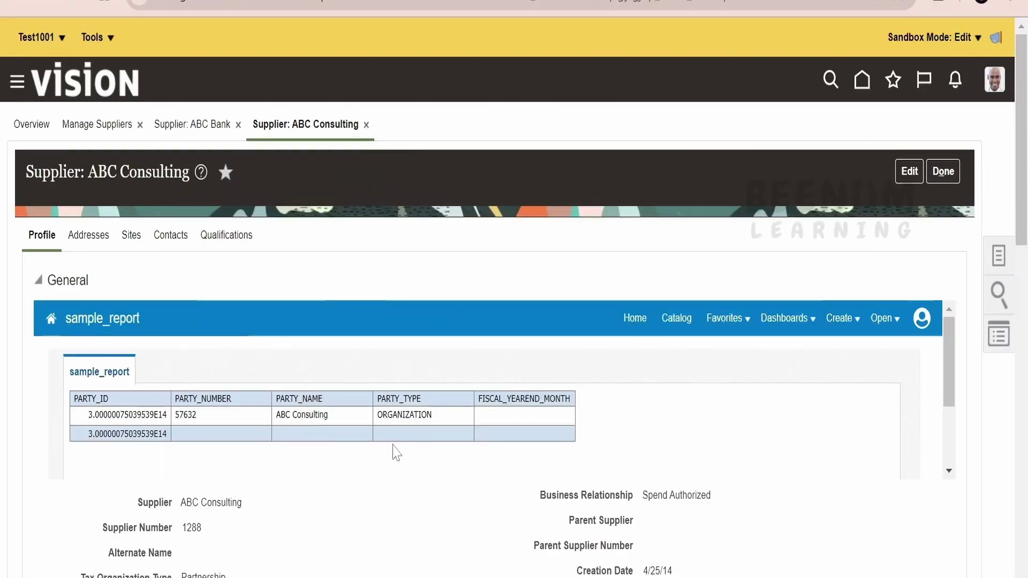
scroll(988, 435, down, 4)
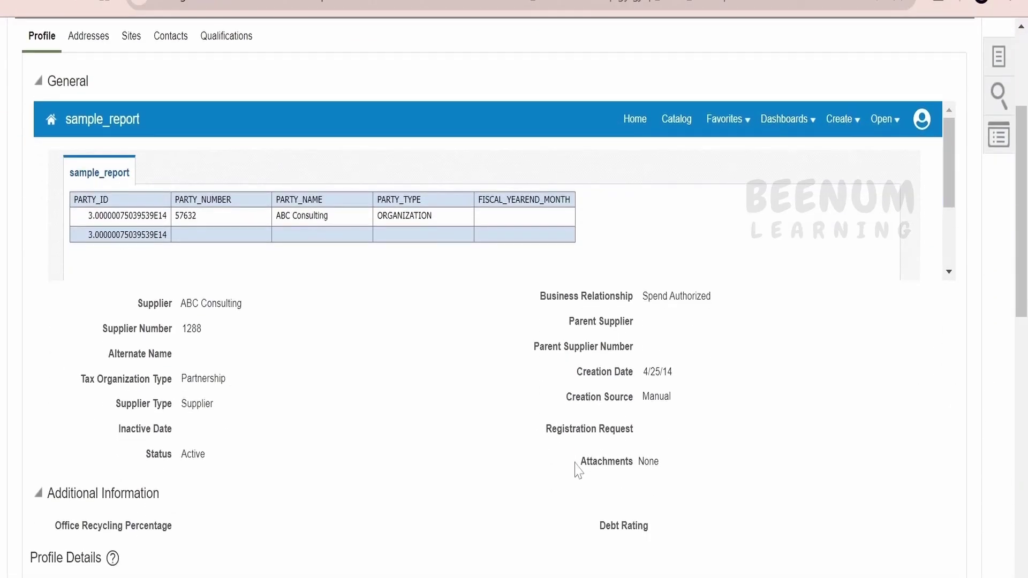